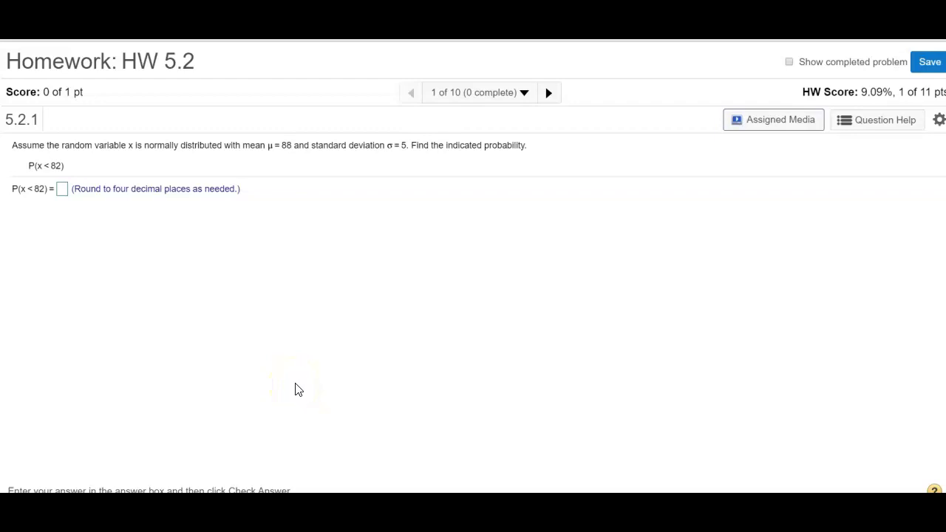
Show the completed version of question 5.2.1 and mark its distribution type, mean, standard deviation and requested probability P(x < 82)
left_click(790, 63)
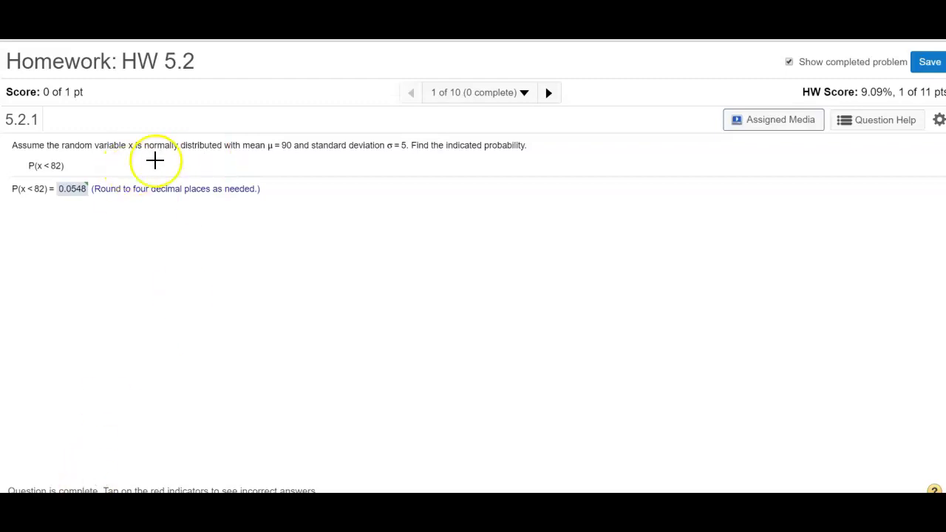
left_click_drag(140, 154, 192, 157)
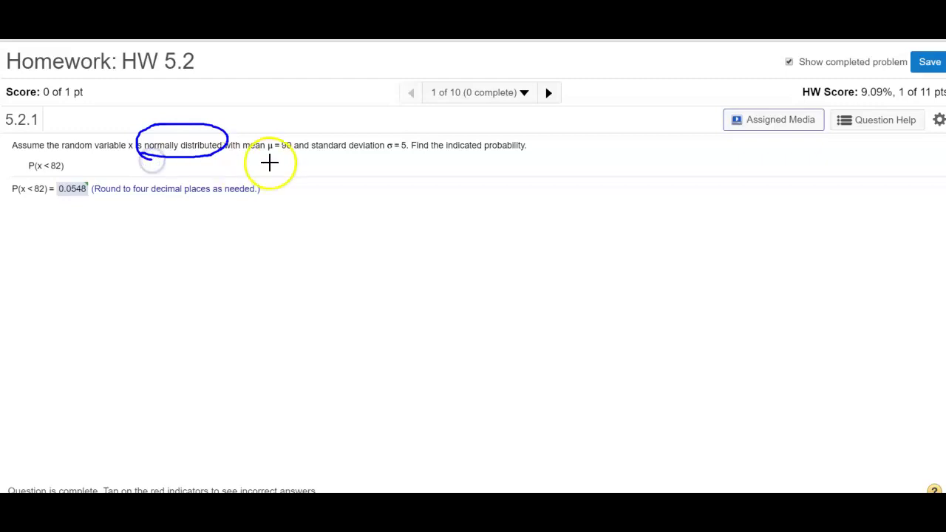
left_click_drag(294, 159, 292, 139)
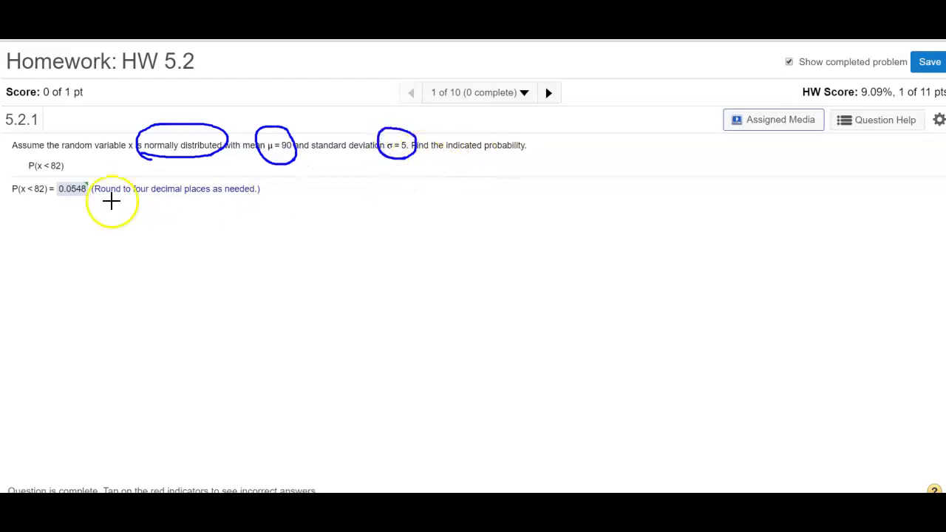
left_click_drag(490, 154, 539, 145)
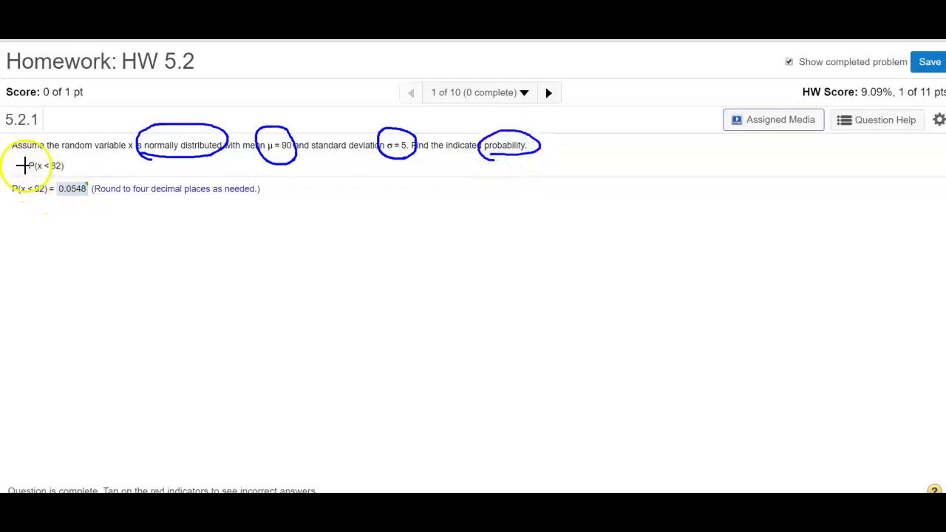
left_click_drag(66, 159, 37, 155)
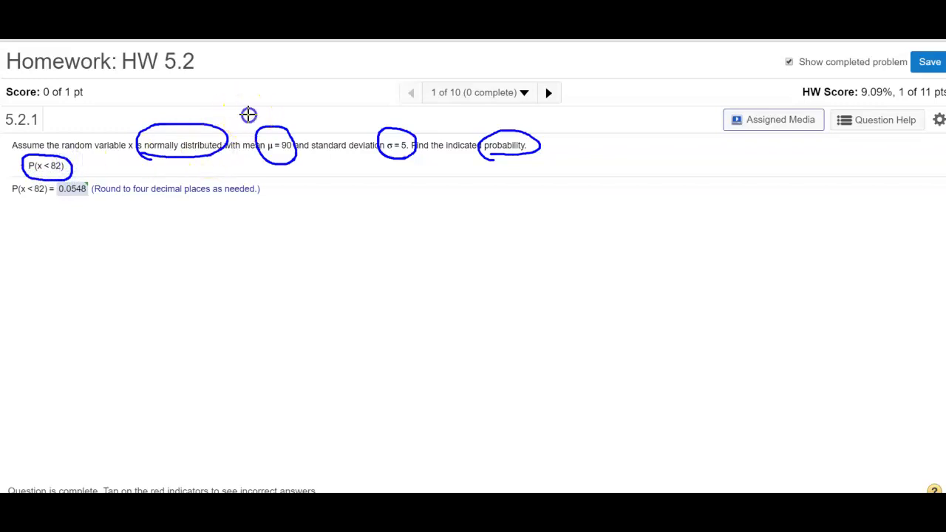
left_click_drag(382, 117, 386, 127)
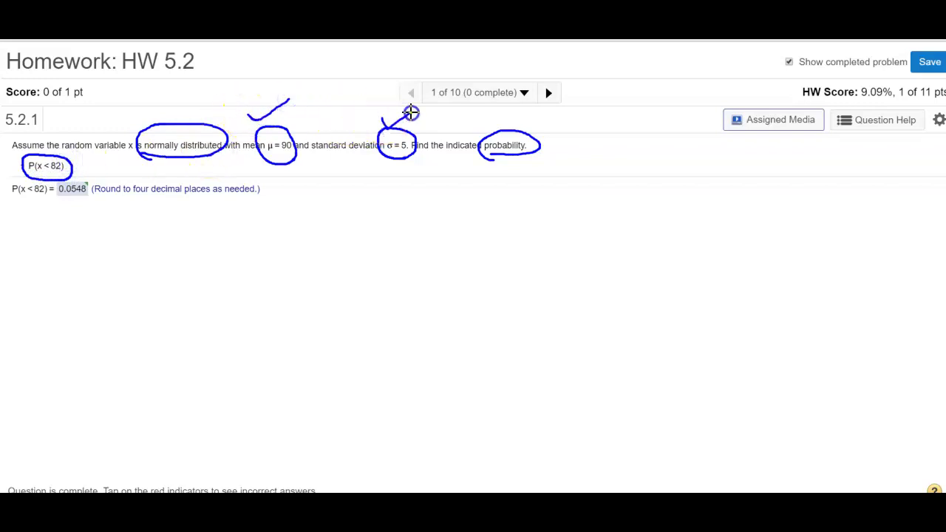
key("Escape")
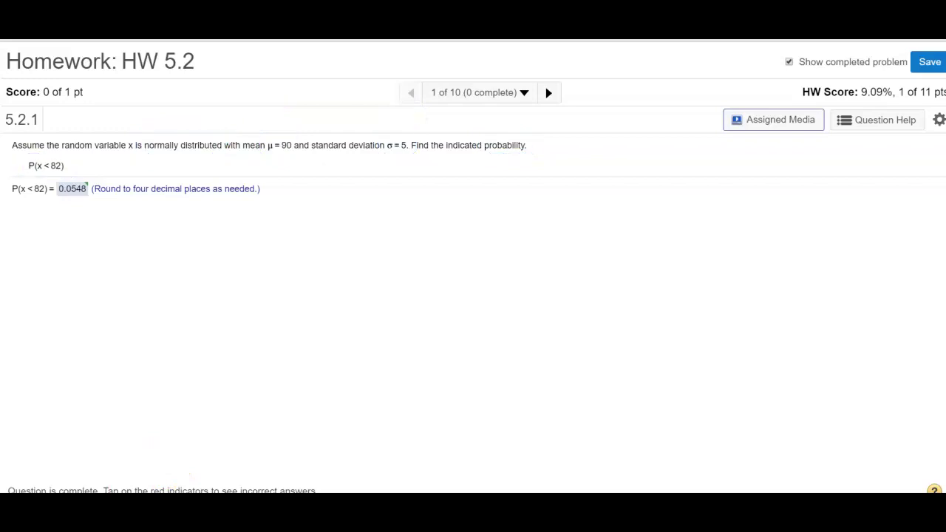
Launch StatCrunch from the question's help options and open its Normal calculator
left_click(874, 125)
left_click(877, 187)
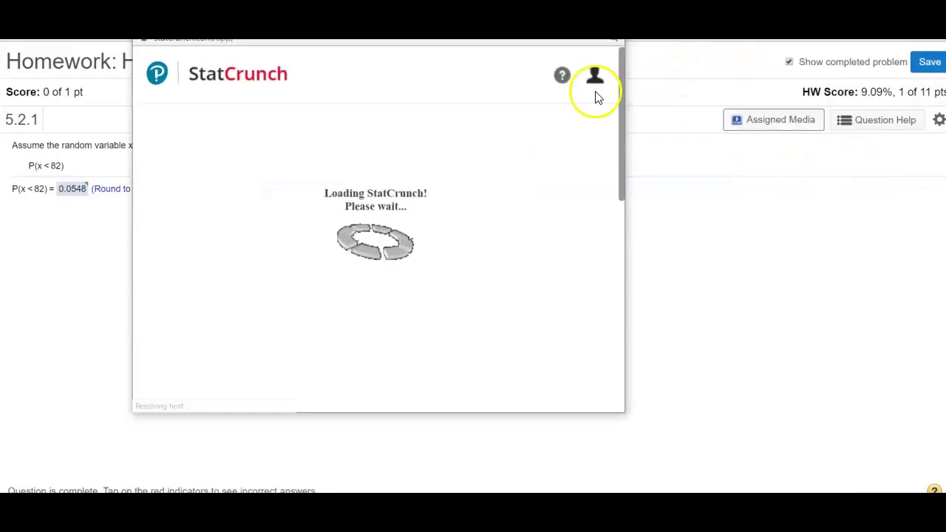
left_click(562, 35)
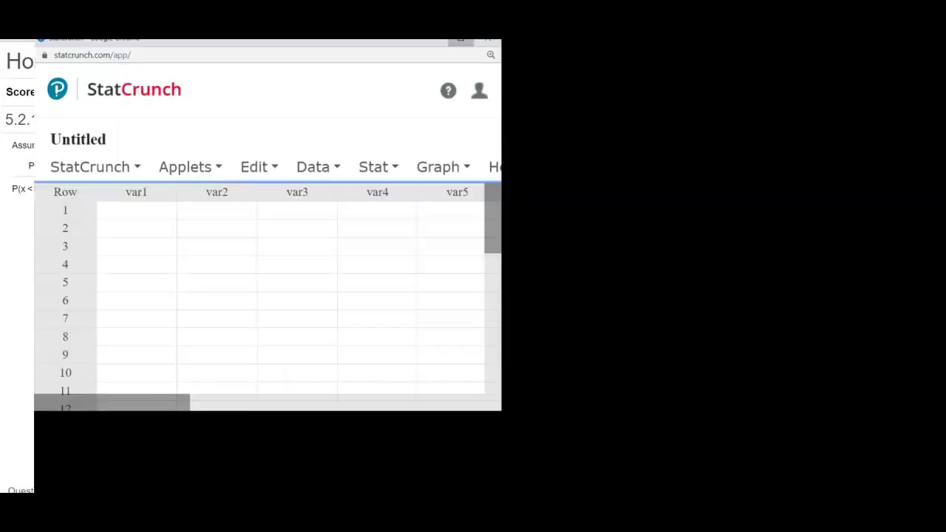
left_click(416, 157)
left_click(374, 154)
mouse_move(379, 181)
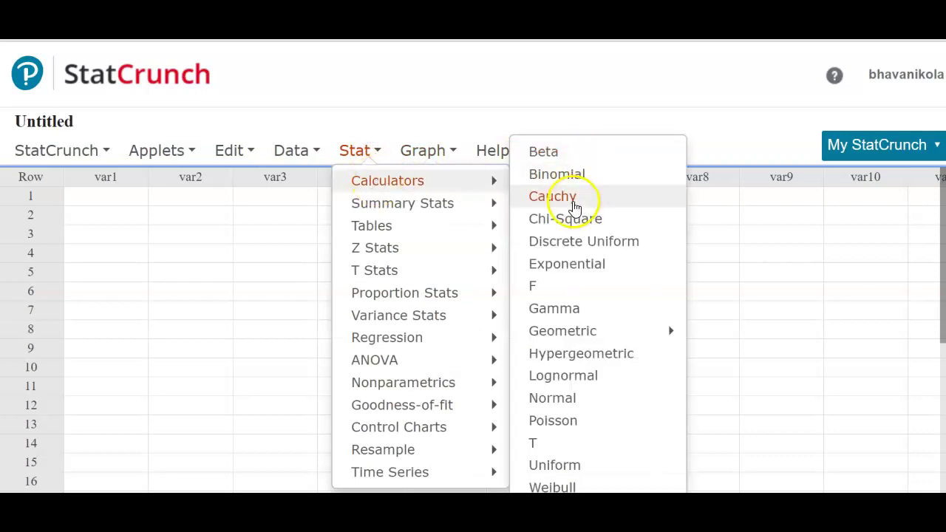
left_click(562, 400)
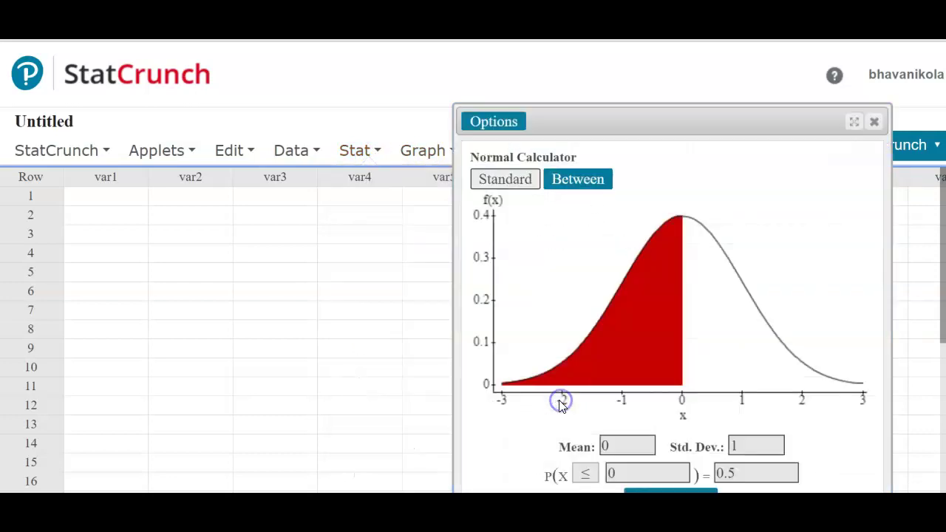
Restore the StatCrunch window to a smaller size and place it beside the homework question
double_click(487, 45)
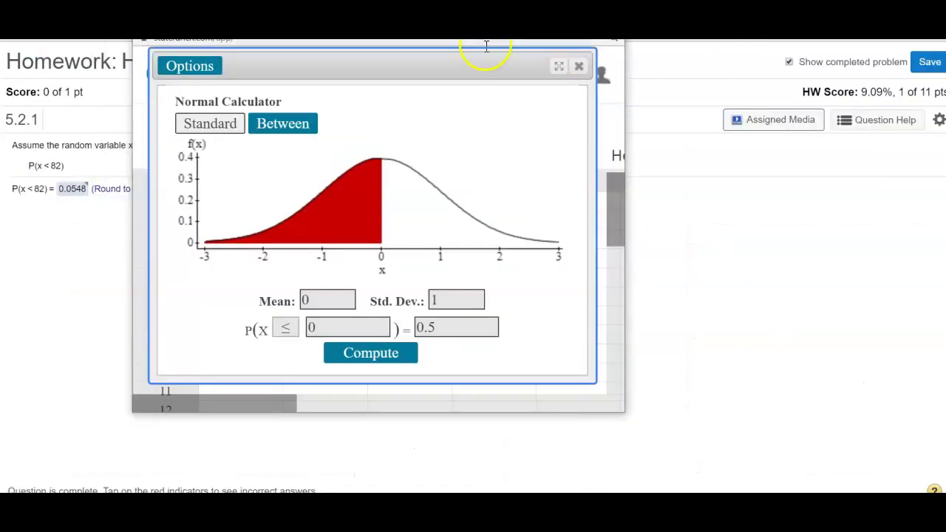
left_click_drag(480, 41, 751, 45)
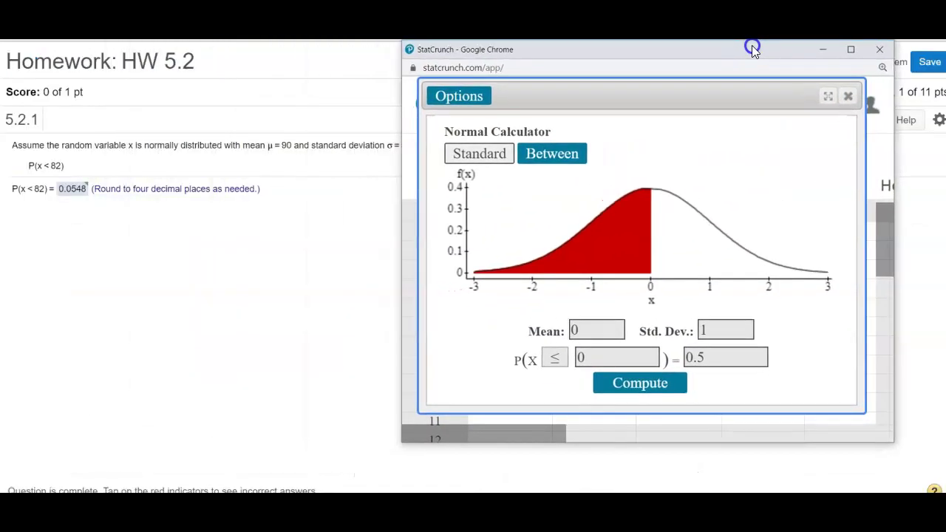
left_click_drag(700, 59, 718, 27)
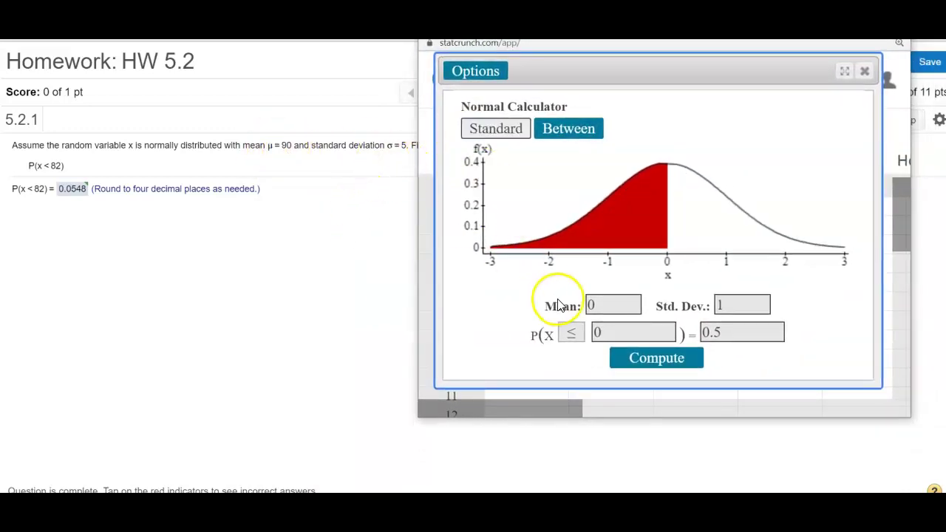
Compute P(X ≤ 82) in the Normal calculator with mean 90 and standard deviation 5
left_click(588, 305)
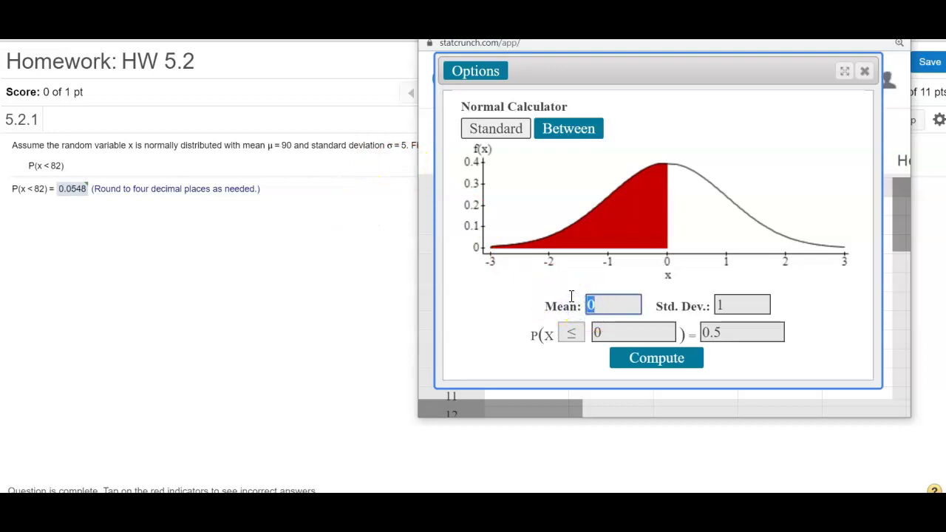
type("9")
left_click_drag(742, 307, 708, 313)
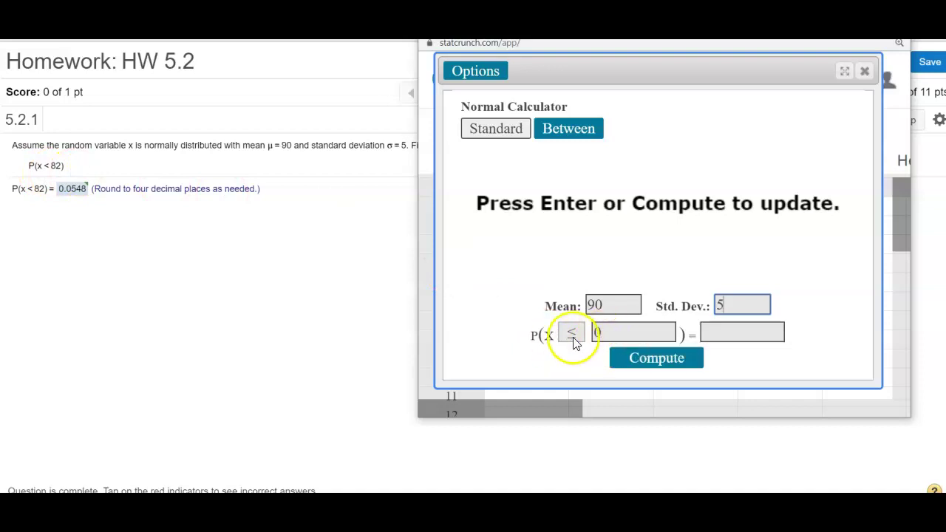
double_click(596, 334)
type("82")
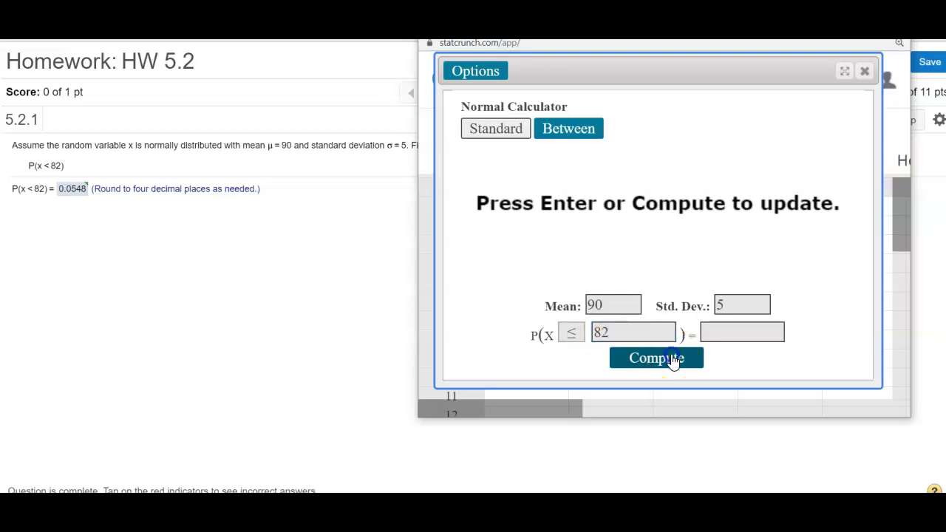
key("Return")
left_click(161, 438)
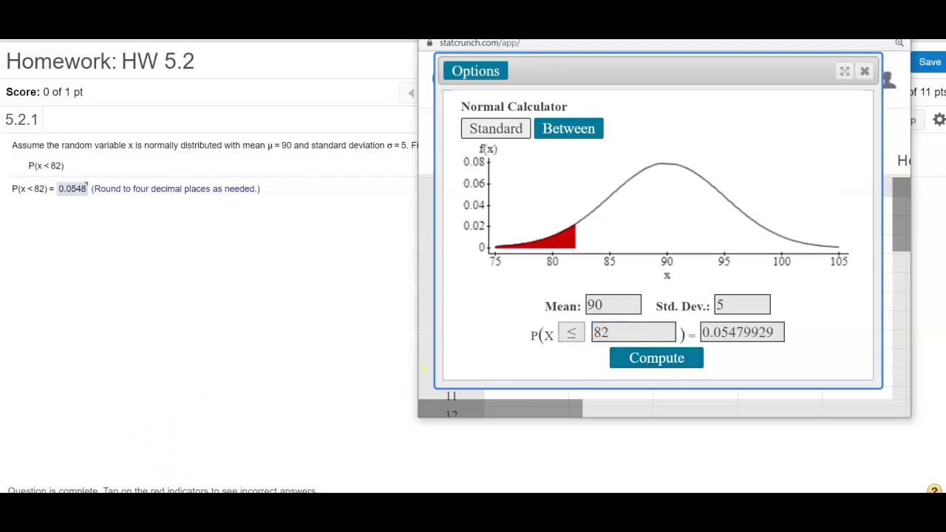
mouse_move(75, 194)
left_mouse_down()
mouse_move(105, 253)
mouse_move(247, 338)
mouse_move(396, 368)
mouse_move(692, 361)
left_mouse_up()
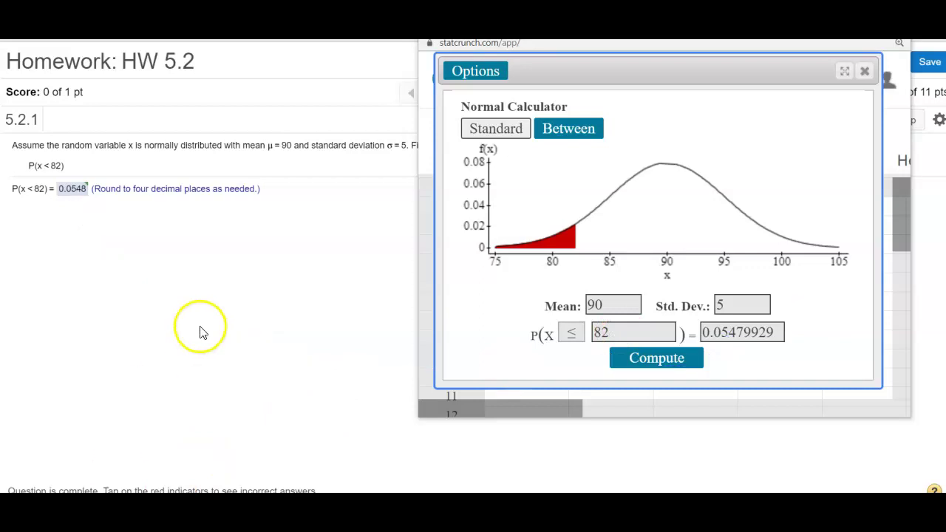
Return to the homework and advance past question 5.2.3 to question 5.2.5
left_click(254, 306)
left_click(549, 95)
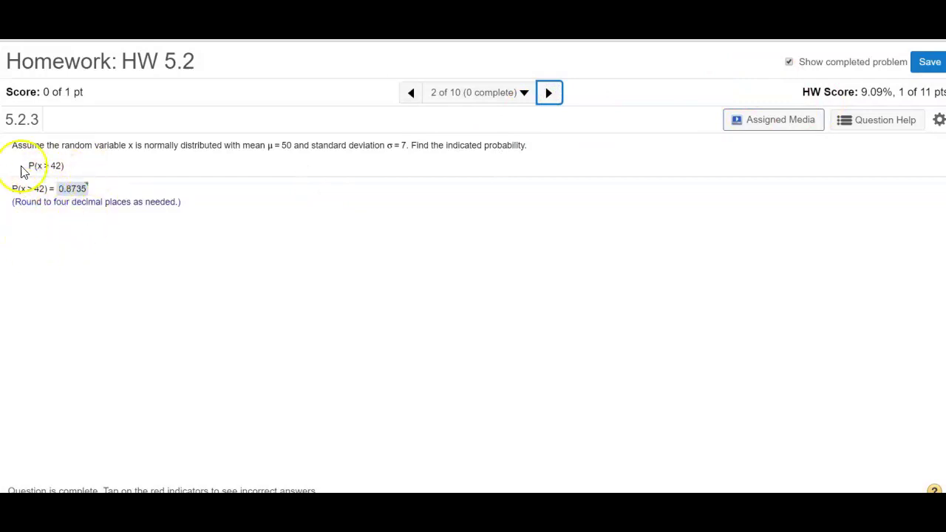
left_click(547, 92)
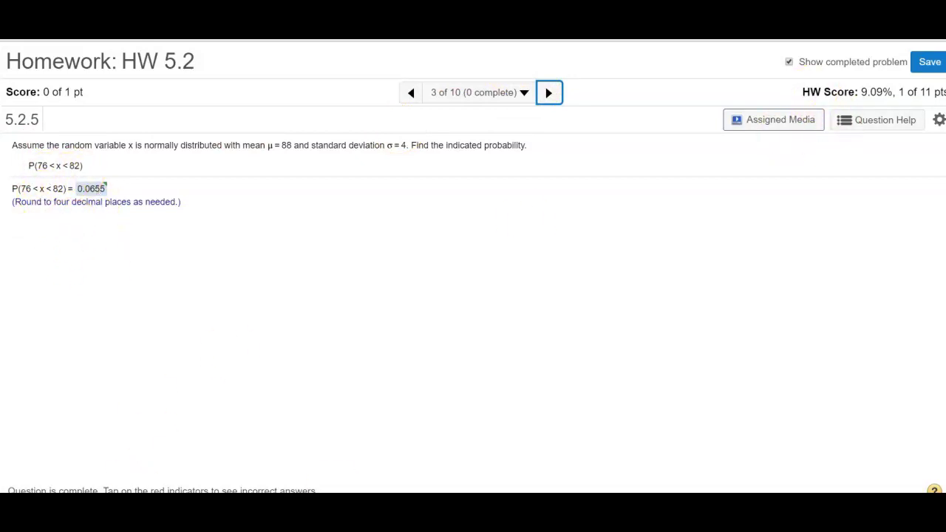
Bring the StatCrunch Normal calculator back beside the question and switch it to Between mode
mouse_move(444, 494)
left_click(561, 479)
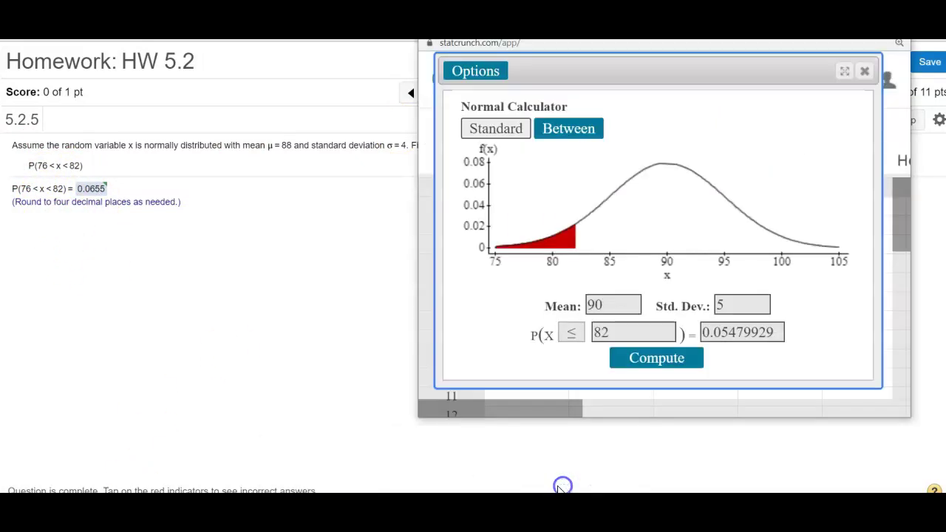
left_click_drag(628, 24, 606, 58)
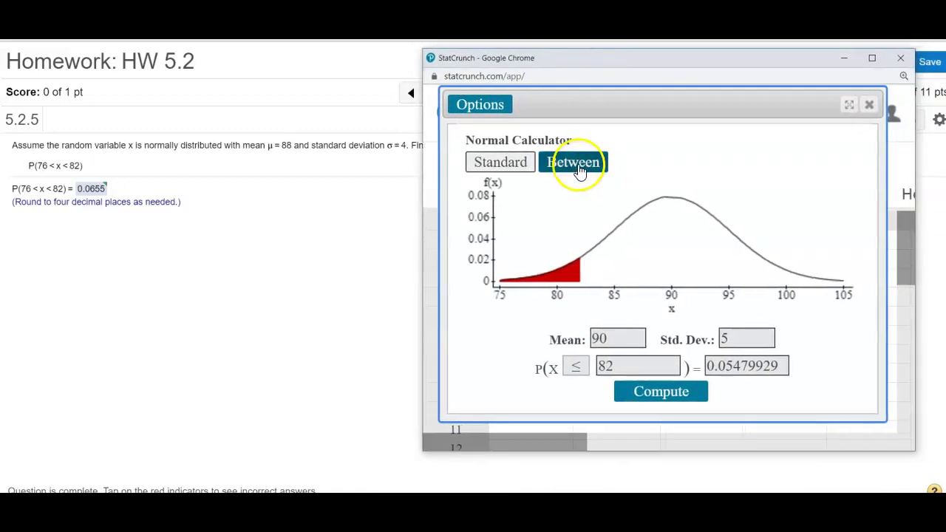
left_click(580, 170)
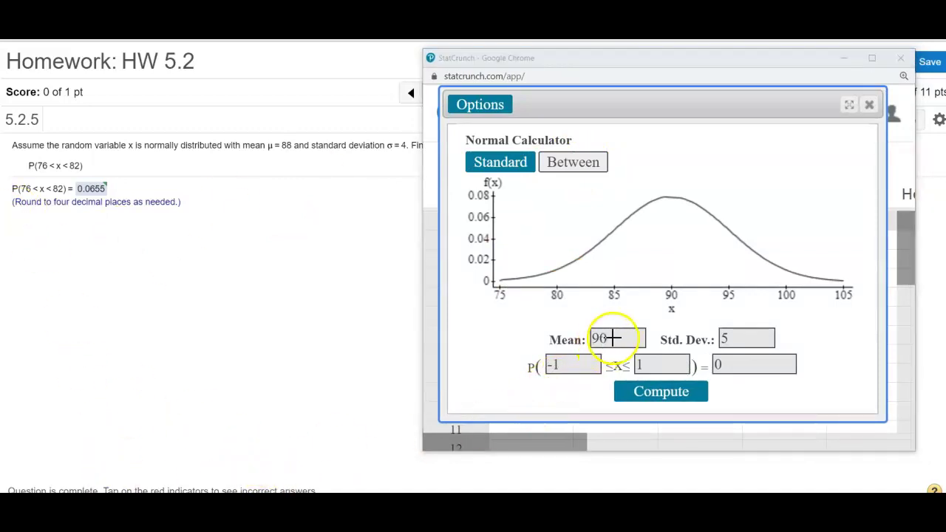
Circle the mean of 88 and the standard deviation of 4 in the question text
left_click(275, 129)
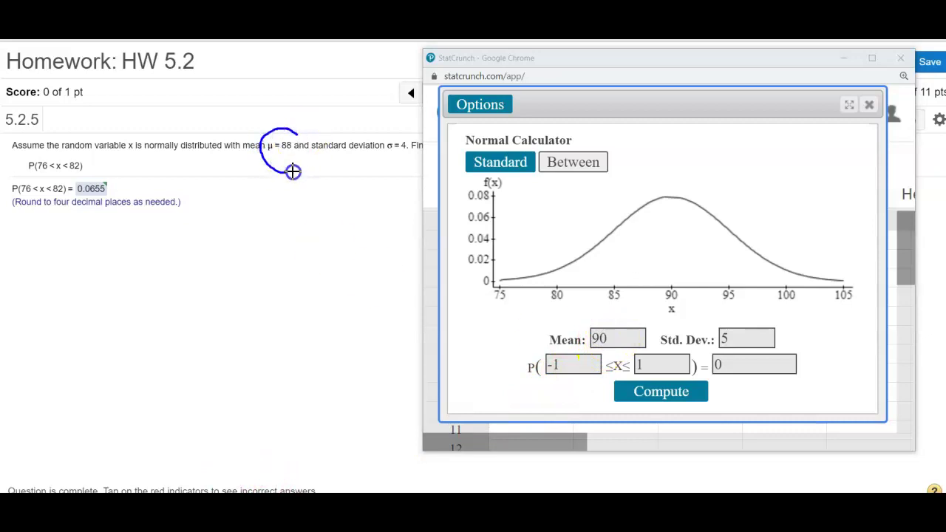
left_click_drag(303, 133, 302, 134)
left_click_drag(381, 134, 393, 169)
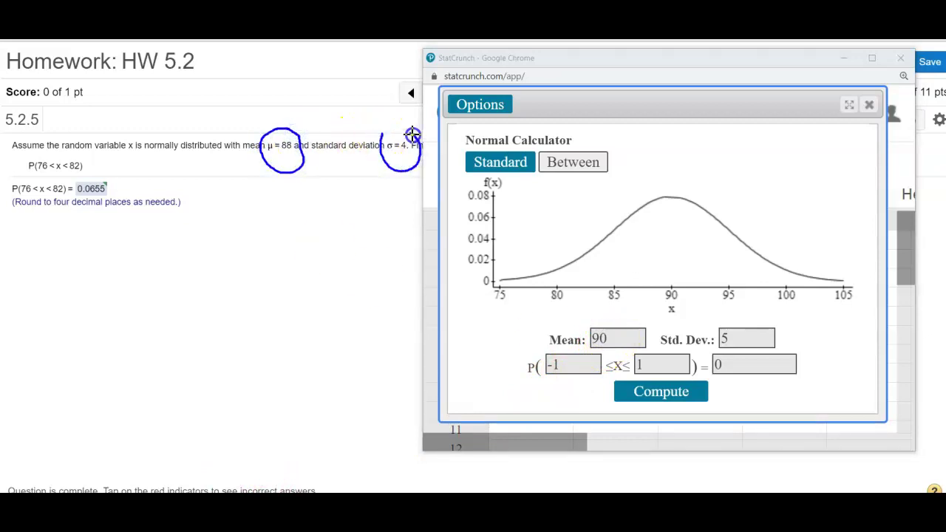
left_click_drag(380, 131, 382, 130)
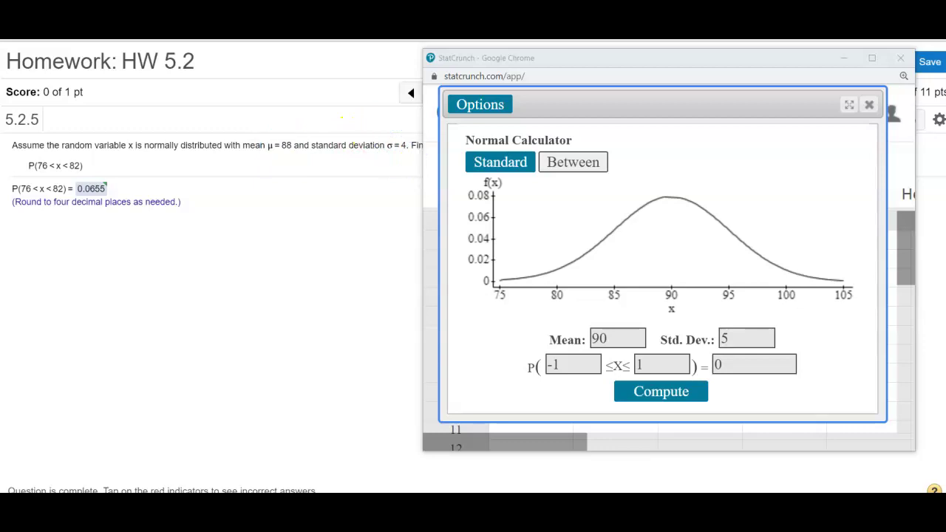
Set the mean to 80 and the standard deviation to 4, and compute P(76 ≤ X ≤ 82)
left_click(599, 340)
double_click(598, 339)
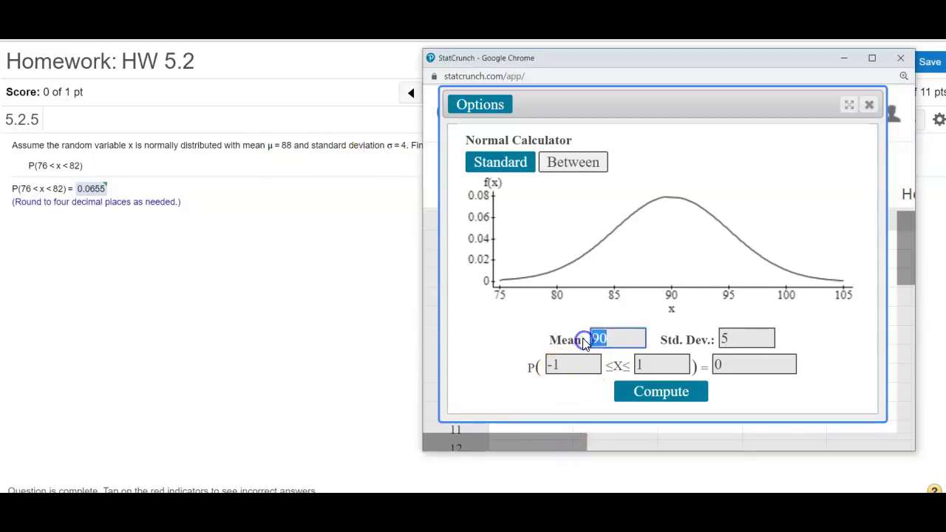
type("8")
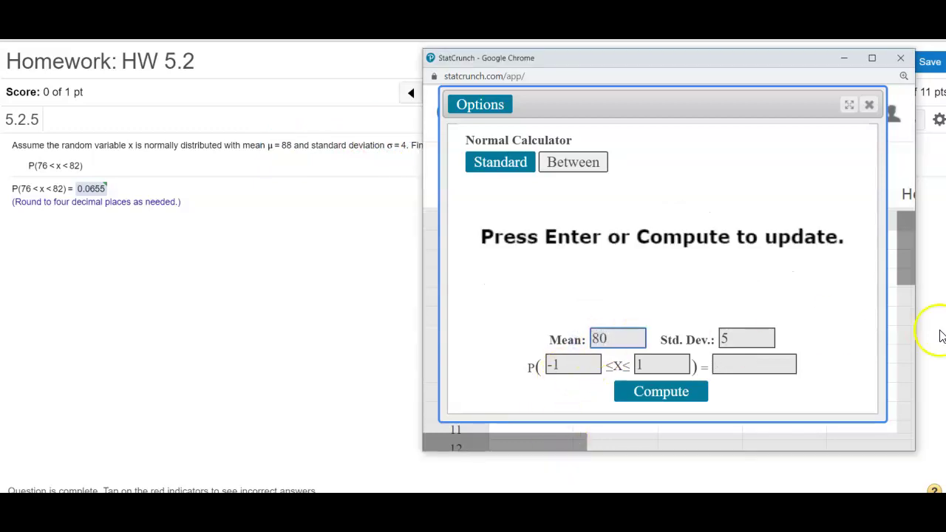
left_click(726, 336)
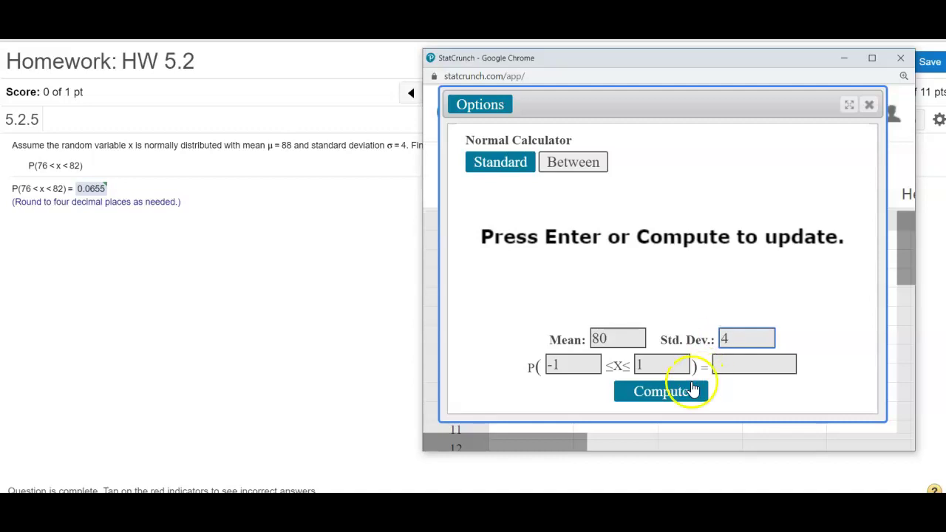
left_click(569, 364)
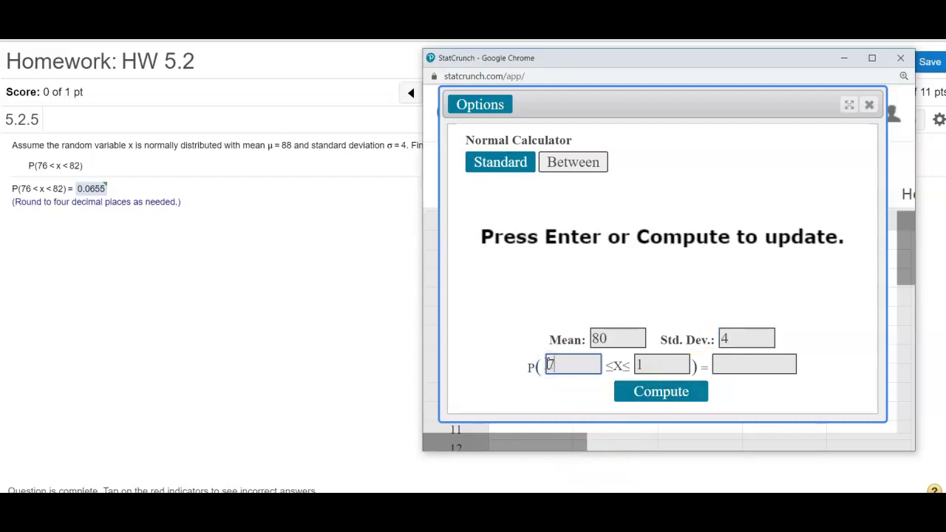
left_click_drag(661, 363, 617, 368)
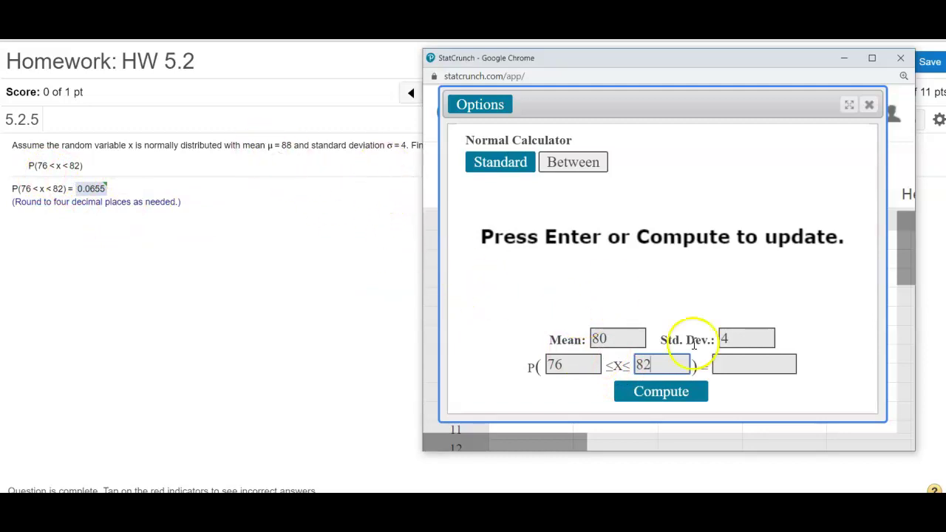
left_click(681, 403)
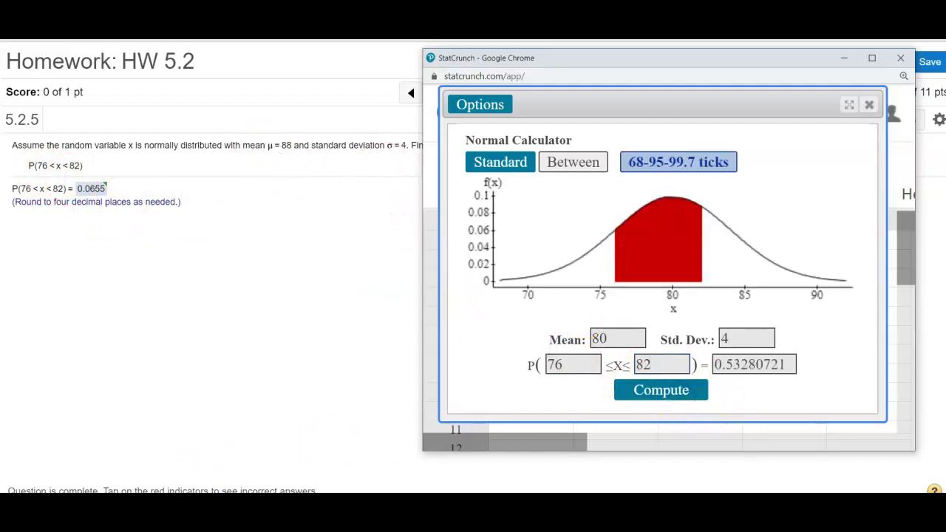
Correct the mean to 88, recompute P(76 ≤ X ≤ 82), and briefly link the homework answer to the result with a hand-drawn arrow
left_click(110, 468)
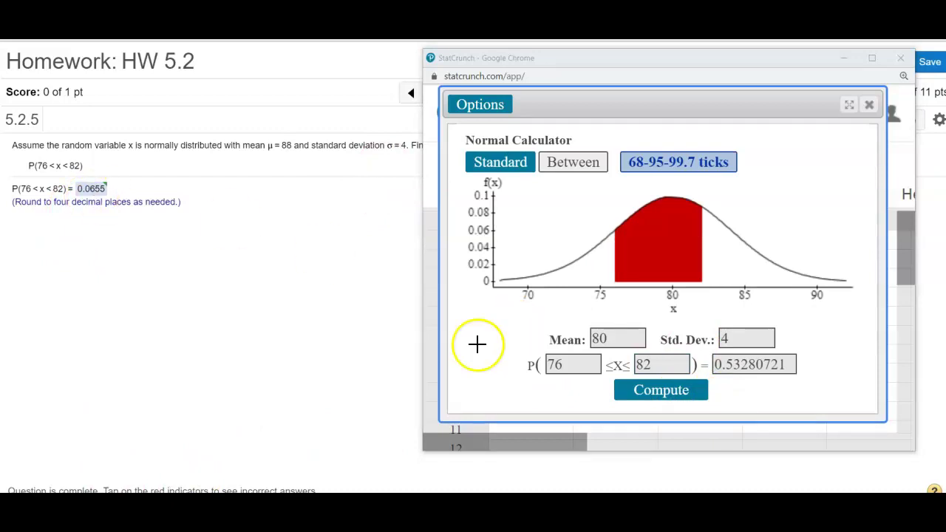
left_click(622, 338)
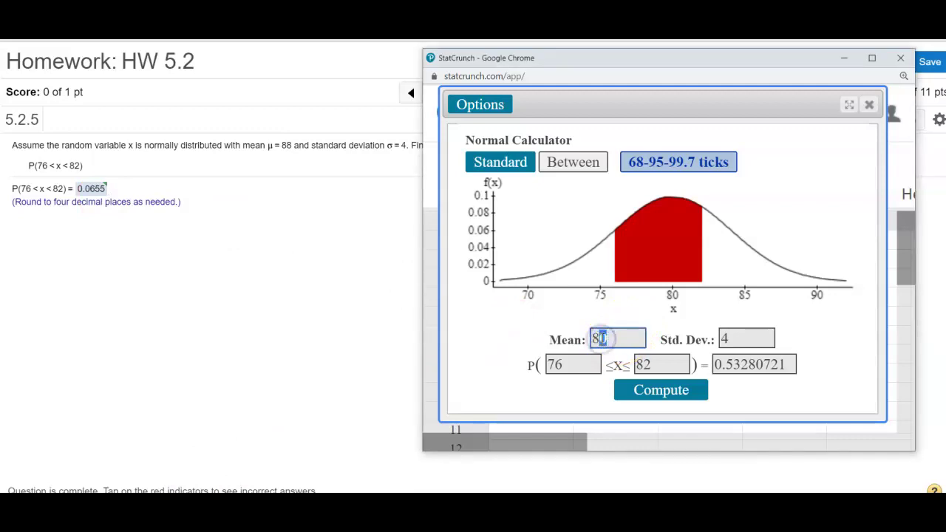
type("8")
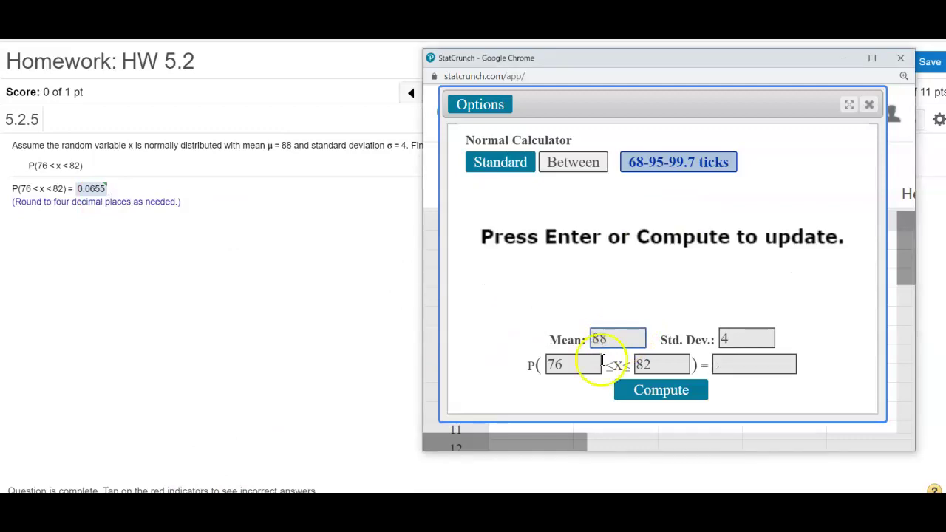
left_click(660, 394)
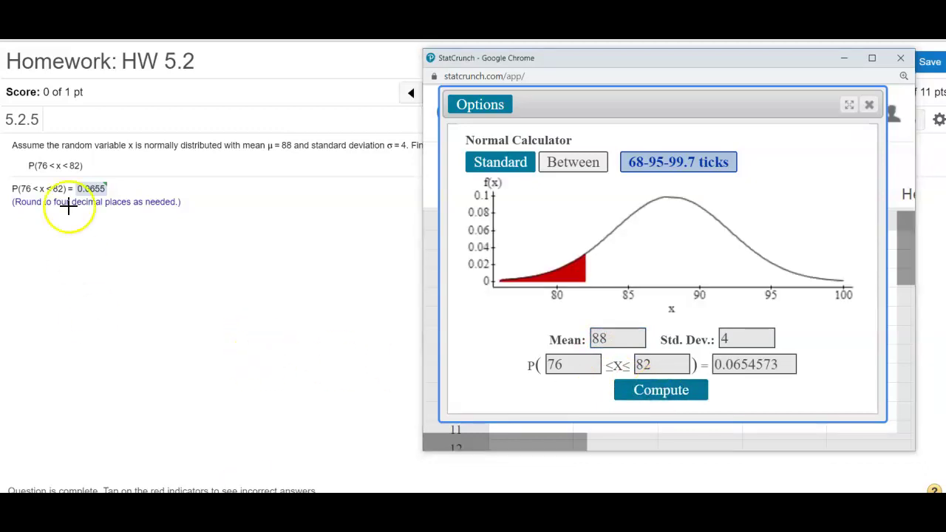
mouse_move(85, 198)
left_mouse_down()
mouse_move(96, 255)
mouse_move(144, 320)
mouse_move(315, 396)
mouse_move(520, 434)
mouse_move(719, 426)
mouse_move(781, 392)
mouse_move(774, 377)
mouse_move(768, 383)
mouse_move(791, 383)
left_mouse_up()
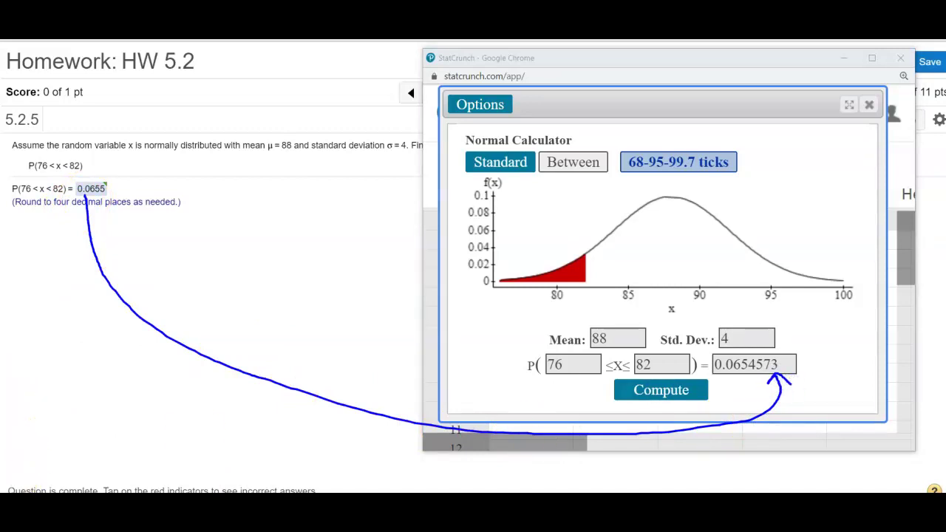
key("Escape")
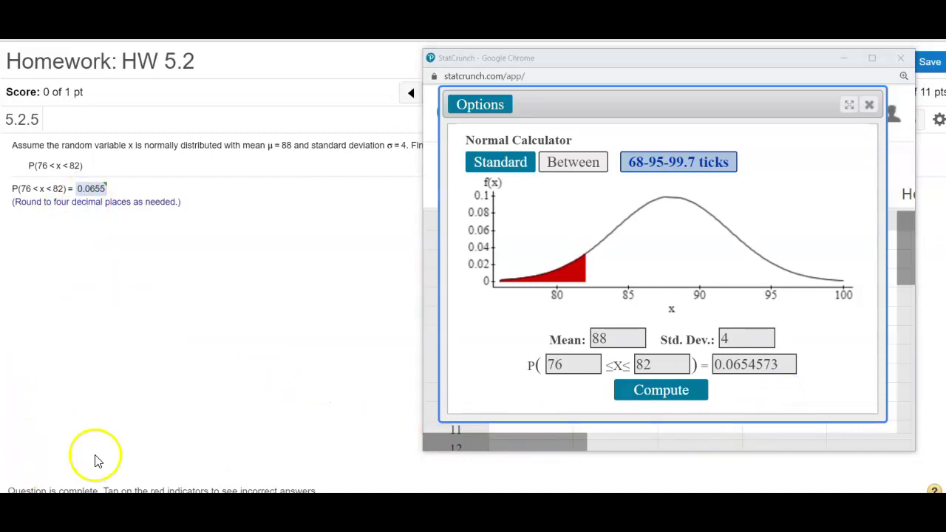
Return to the homework and advance past question 5.2.7-T to question 5.2.12-T
left_click(413, 183)
left_click(550, 94)
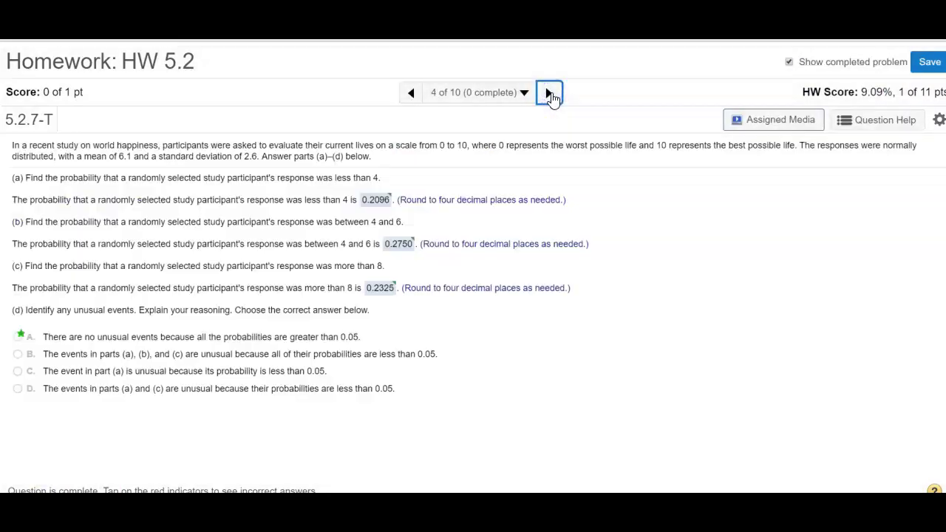
left_click(553, 93)
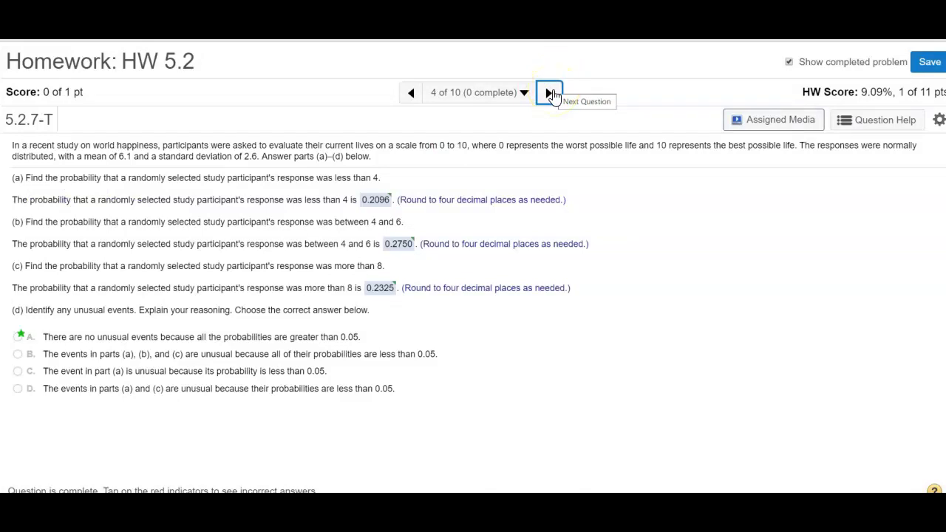
left_click(554, 94)
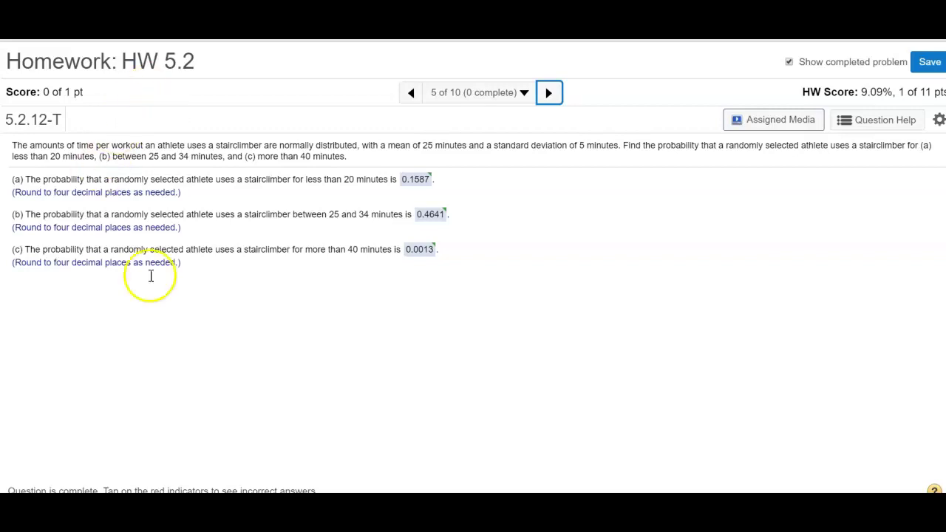
Sketch a horizontal number line with three tick marks in the blank area below the answers
left_click_drag(292, 339, 788, 343)
left_click_drag(482, 330, 481, 374)
left_click_drag(573, 339, 571, 360)
left_click_drag(696, 339, 689, 360)
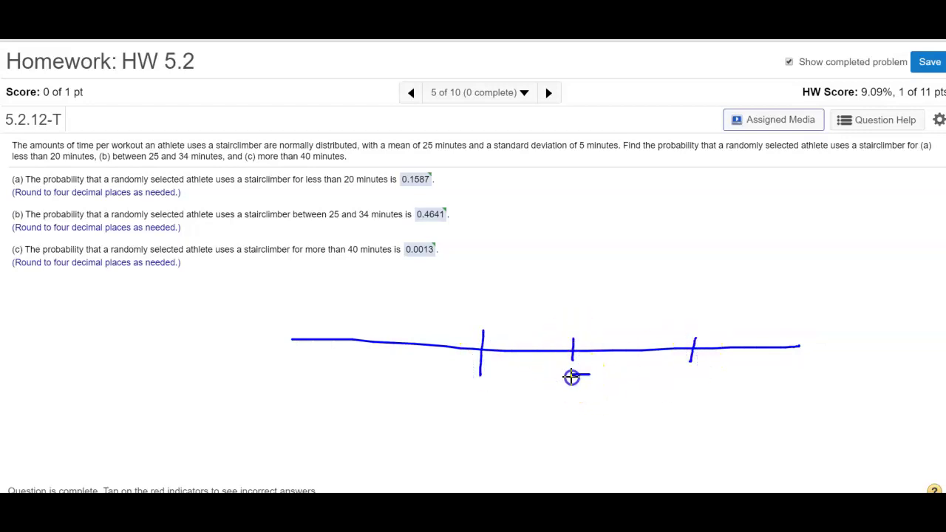
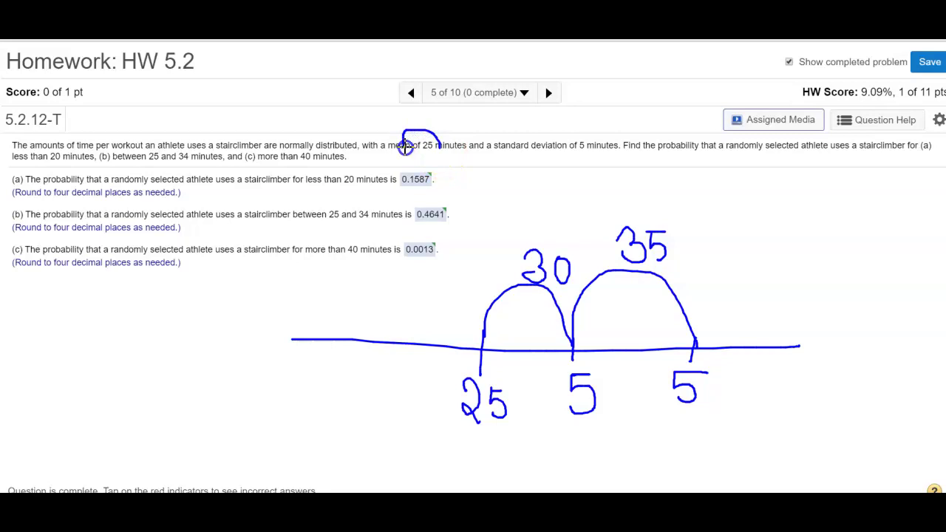
Circle the standard deviation of 5 in the question and shade the number line from 25 to just short of 35
left_click_drag(590, 133, 574, 159)
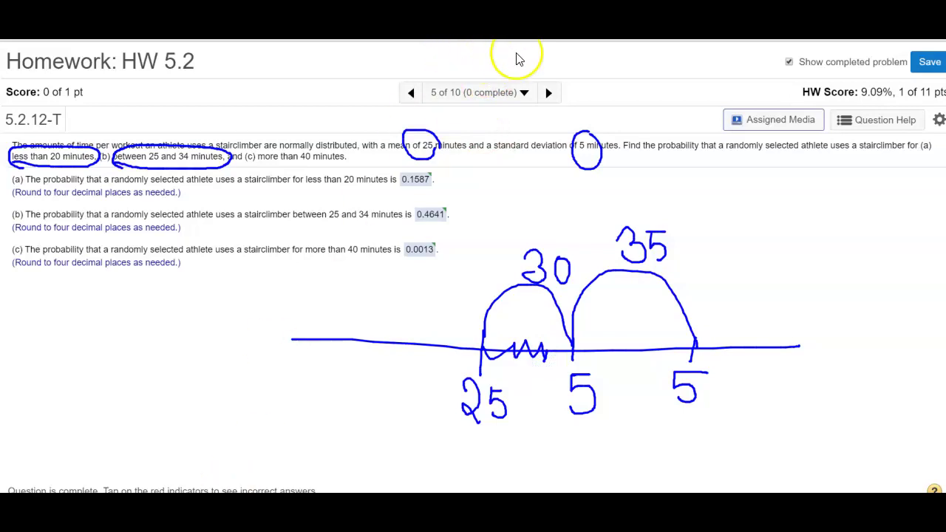
mouse_move(518, 360)
left_mouse_down()
mouse_move(503, 341)
mouse_move(491, 364)
mouse_move(484, 357)
mouse_move(574, 355)
left_mouse_up()
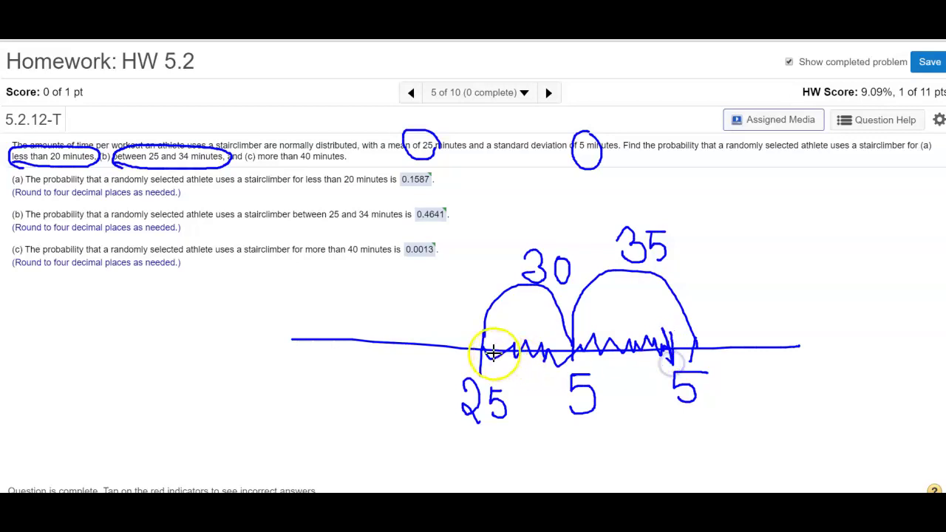
mouse_move(669, 340)
left_mouse_down()
mouse_move(482, 348)
mouse_move(666, 344)
left_mouse_up()
mouse_move(514, 349)
left_mouse_down()
mouse_move(634, 341)
mouse_move(519, 343)
mouse_move(654, 346)
left_mouse_up()
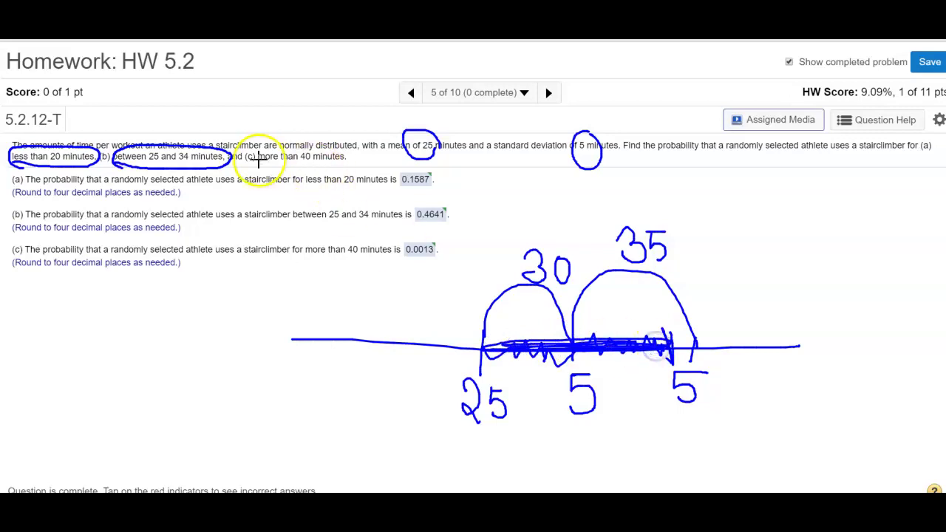
Mark "more than 40 minutes" in the question and on the number line with another arc, and clear all annotations
mouse_move(257, 164)
left_mouse_down()
mouse_move(341, 164)
mouse_move(308, 140)
left_mouse_up()
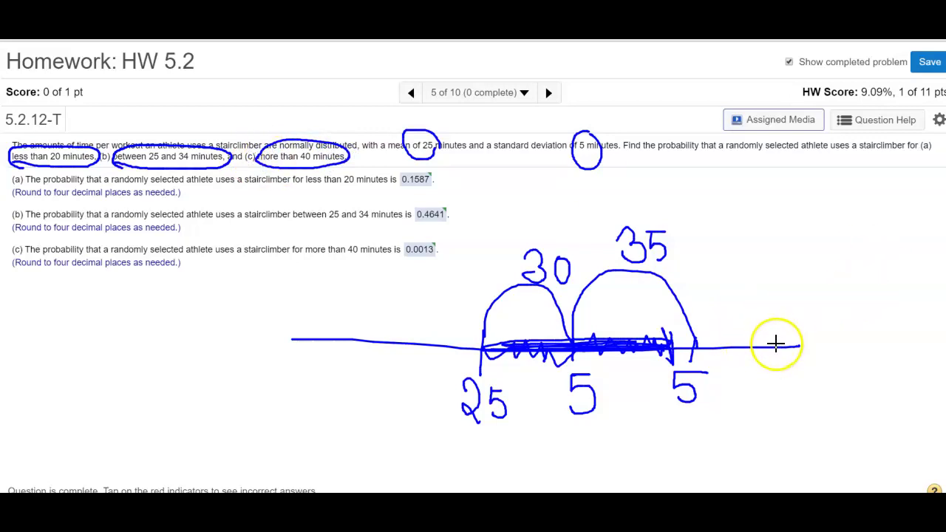
mouse_move(695, 345)
left_mouse_down()
mouse_move(774, 272)
mouse_move(806, 319)
mouse_move(807, 340)
mouse_move(794, 335)
mouse_move(807, 374)
mouse_move(843, 365)
mouse_move(815, 347)
left_mouse_up()
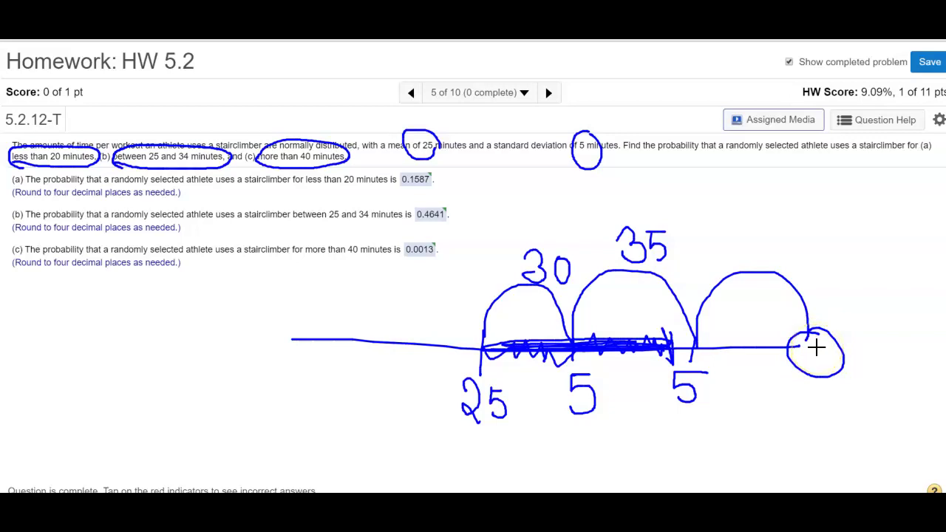
mouse_move(469, 417)
left_mouse_down()
mouse_move(480, 340)
mouse_move(482, 353)
mouse_move(489, 345)
mouse_move(649, 345)
mouse_move(475, 357)
mouse_move(624, 346)
mouse_move(598, 335)
mouse_move(515, 340)
mouse_move(647, 340)
mouse_move(524, 355)
mouse_move(629, 346)
left_mouse_up()
key("e")
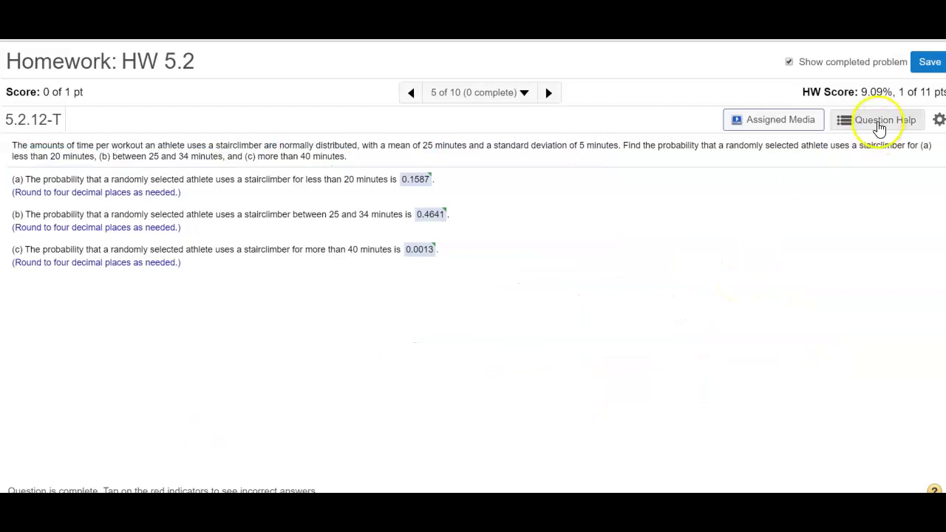
Switch to the StatCrunch window and place it beside the stairclimber question
mouse_move(443, 488)
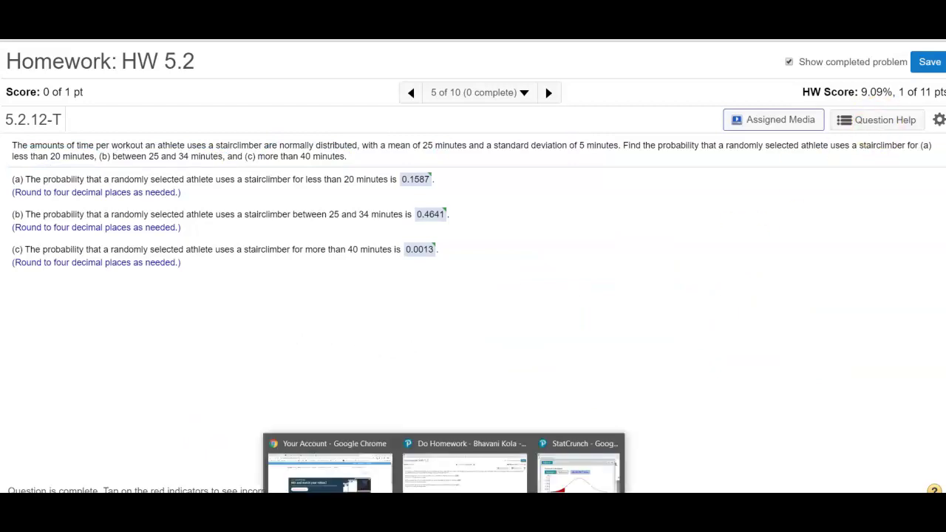
left_click(580, 476)
left_click_drag(596, 64, 743, 57)
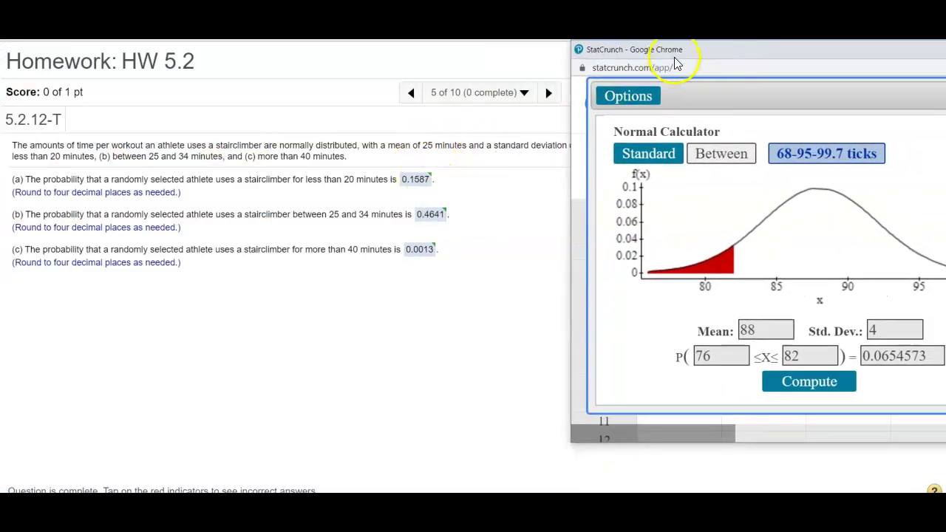
Set the calculator's mean to 25 and standard deviation to 5, keeping the question's answers uncovered
left_click(771, 331)
left_click_drag(771, 331, 719, 336)
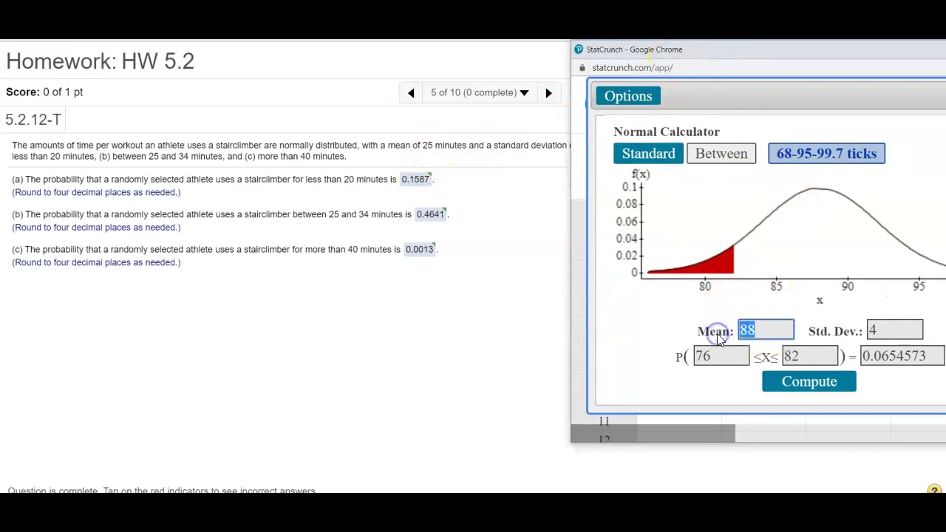
type("25")
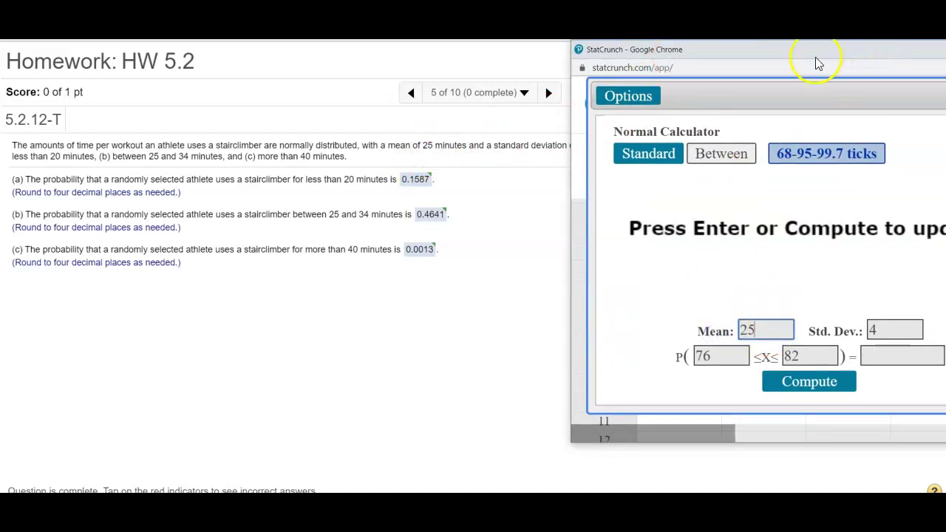
left_click_drag(811, 57, 649, 53)
double_click(709, 326)
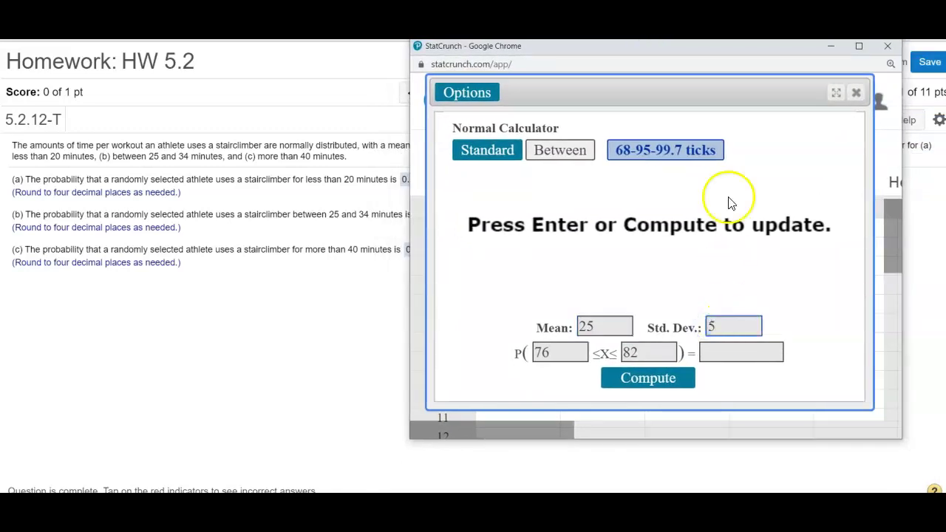
left_click_drag(568, 57, 611, 54)
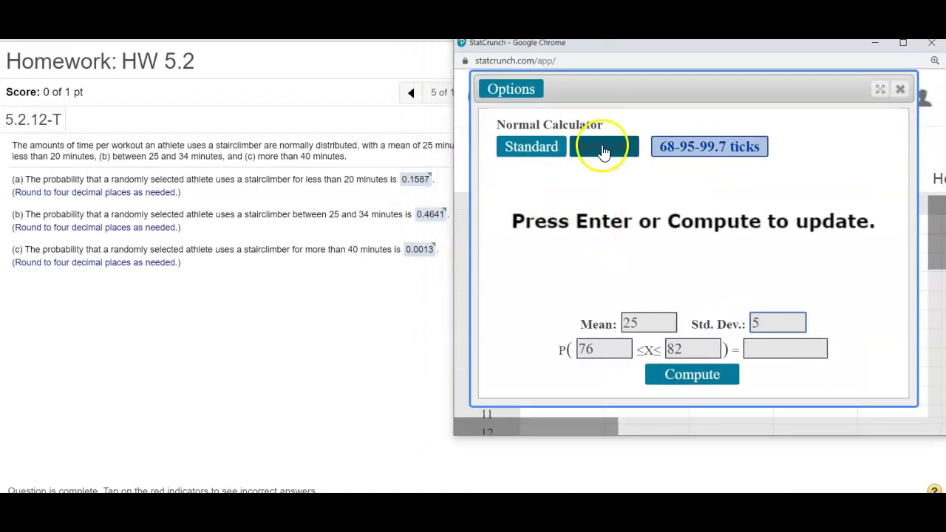
Switch the Normal calculator to Standard mode and compute P(X ≤ 20) for part (a)
left_click(537, 151)
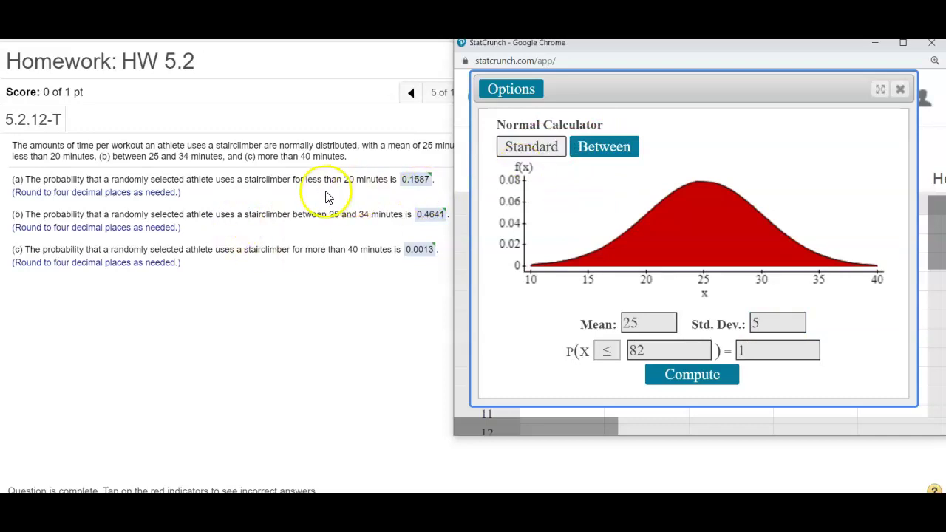
double_click(655, 348)
left_click(608, 350)
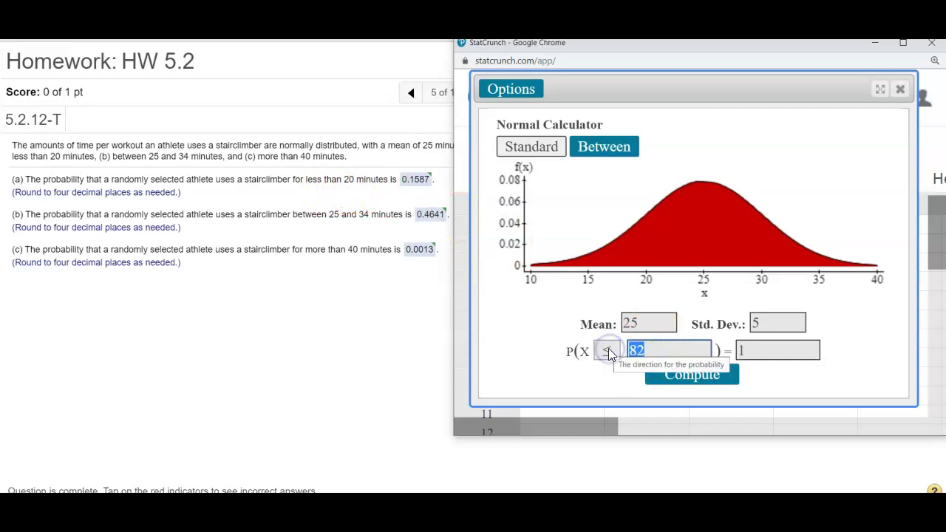
type("20")
left_click(714, 379)
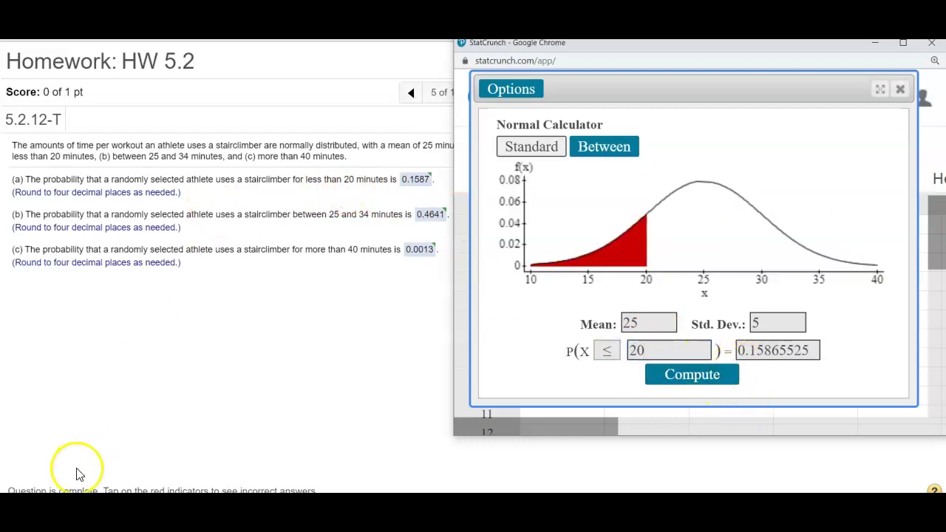
Link the part (a) answer to the computed result with an arrow, handwrite 15.87% beside the curve, and clear the annotations
left_click(338, 333)
mouse_move(416, 185)
left_mouse_down()
mouse_move(430, 247)
mouse_move(492, 336)
mouse_move(564, 392)
mouse_move(705, 412)
mouse_move(751, 384)
mouse_move(767, 361)
left_mouse_up()
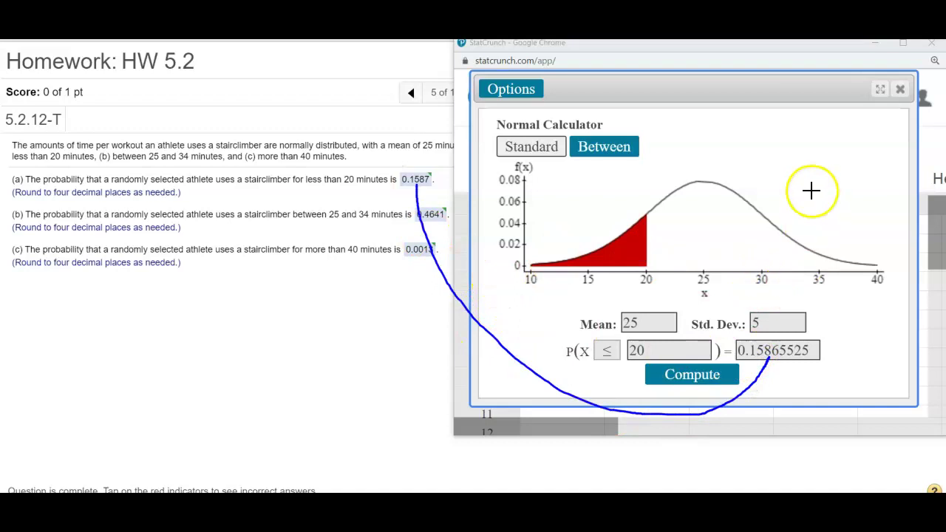
left_click_drag(769, 148, 787, 149)
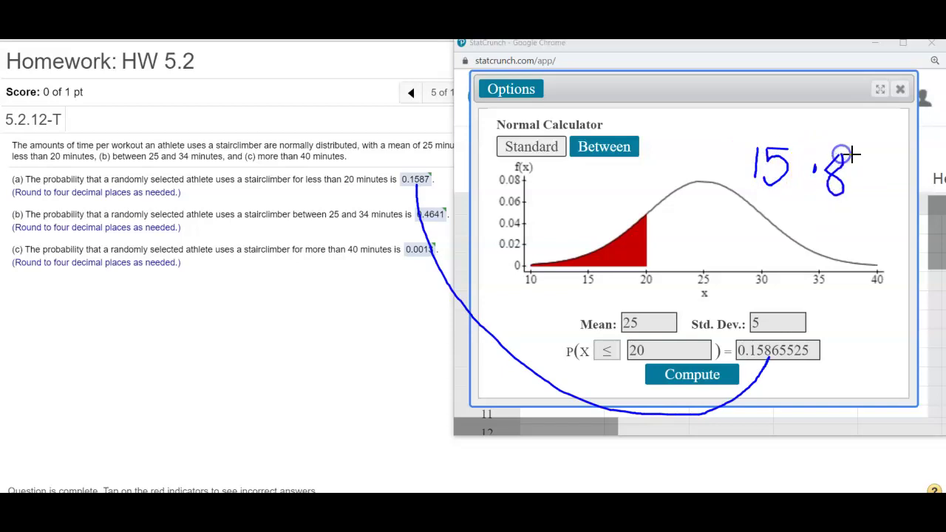
left_click_drag(887, 145, 877, 202)
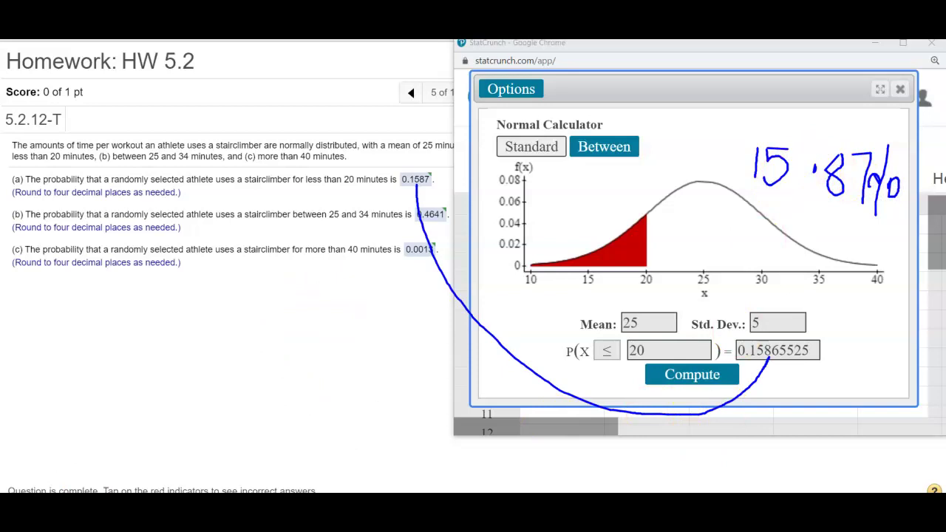
key("Escape")
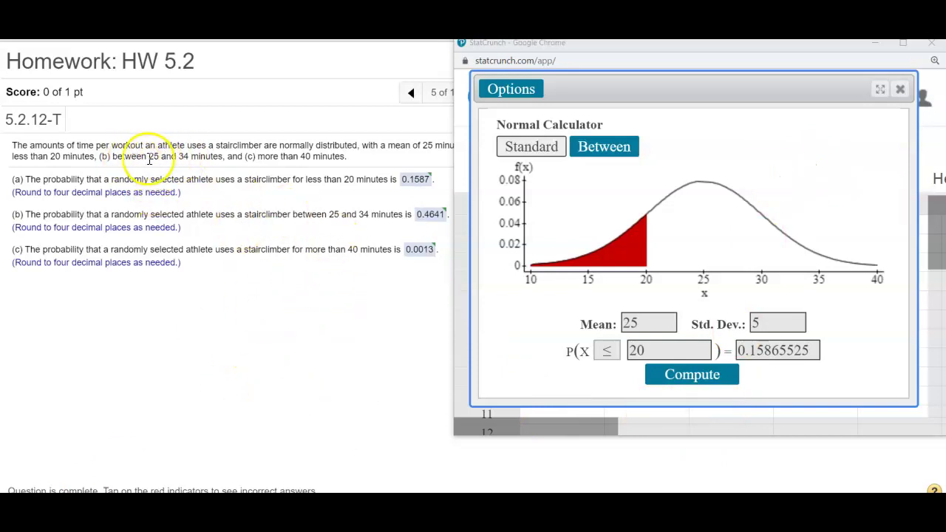
Switch the Normal calculator to Between mode and compute P(25 ≤ X ≤ 34) for part (b)
left_click(602, 152)
left_click_drag(613, 356, 571, 354)
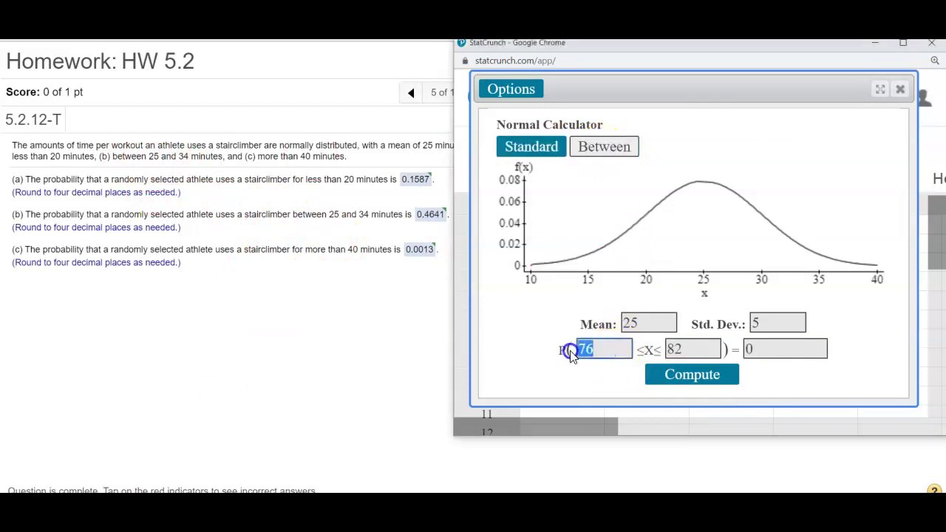
type("25")
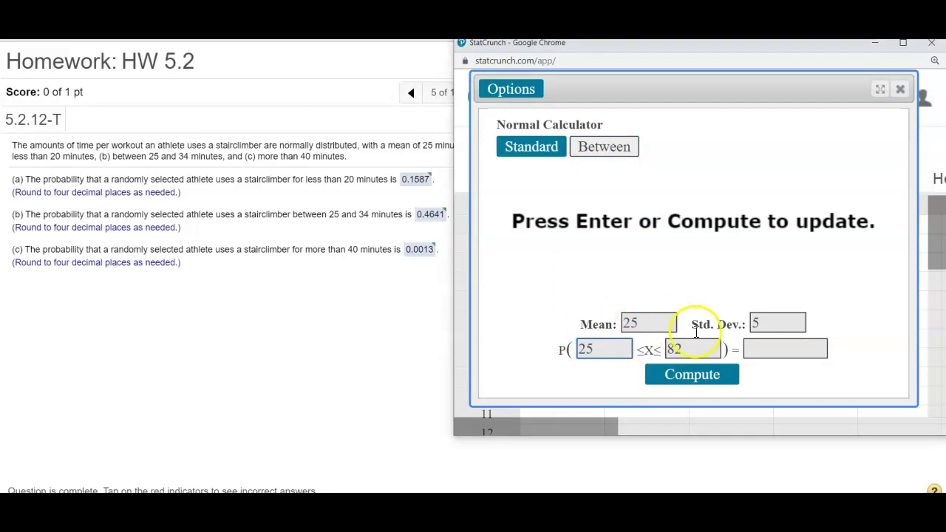
left_click_drag(697, 348, 630, 349)
type("34")
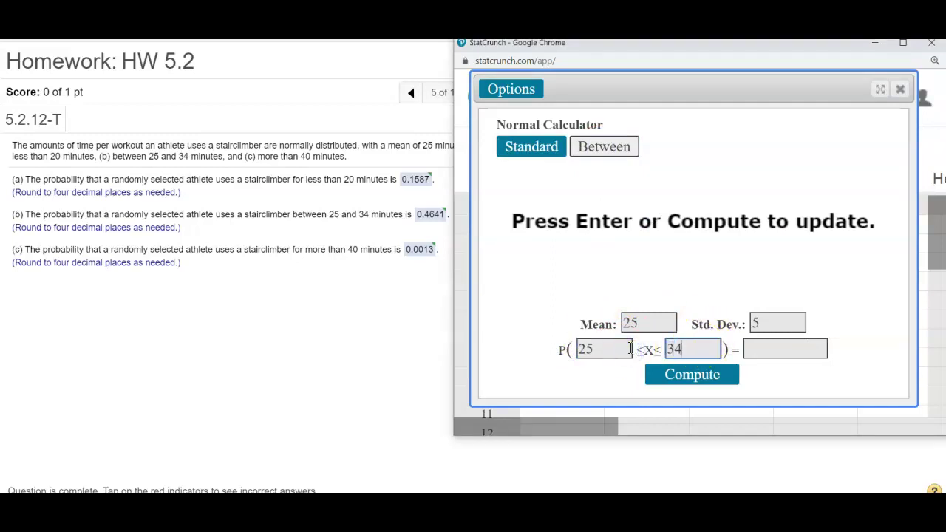
left_click(688, 377)
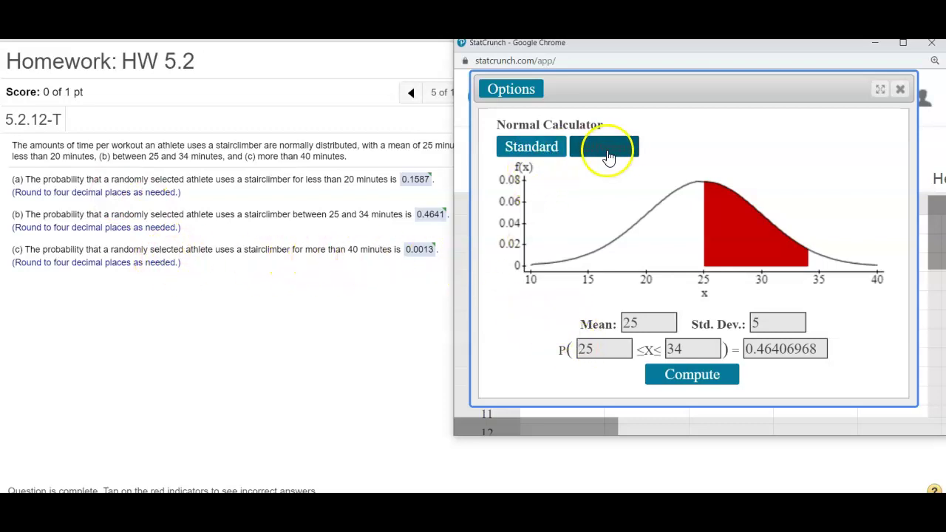
Switch the Normal calculator to Standard mode and compute P(X ≥ 40) for part (c)
left_click(533, 151)
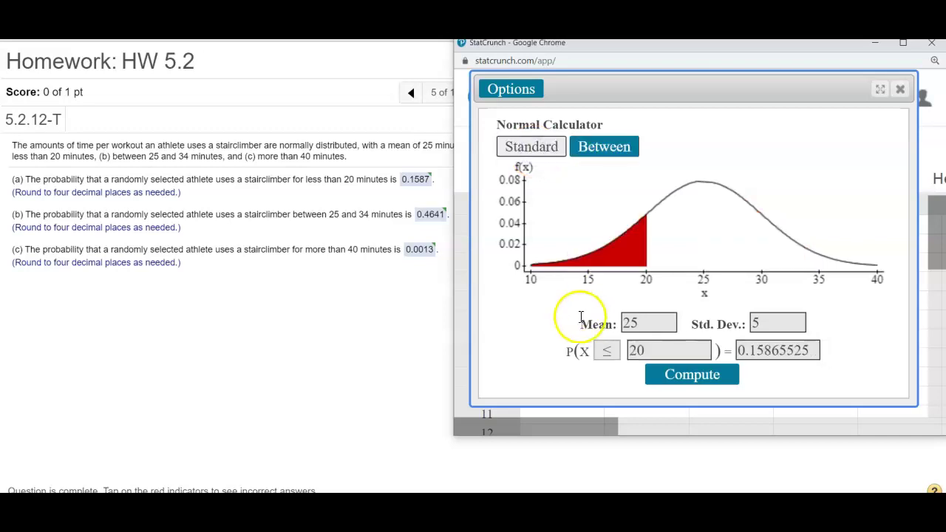
left_click(608, 349)
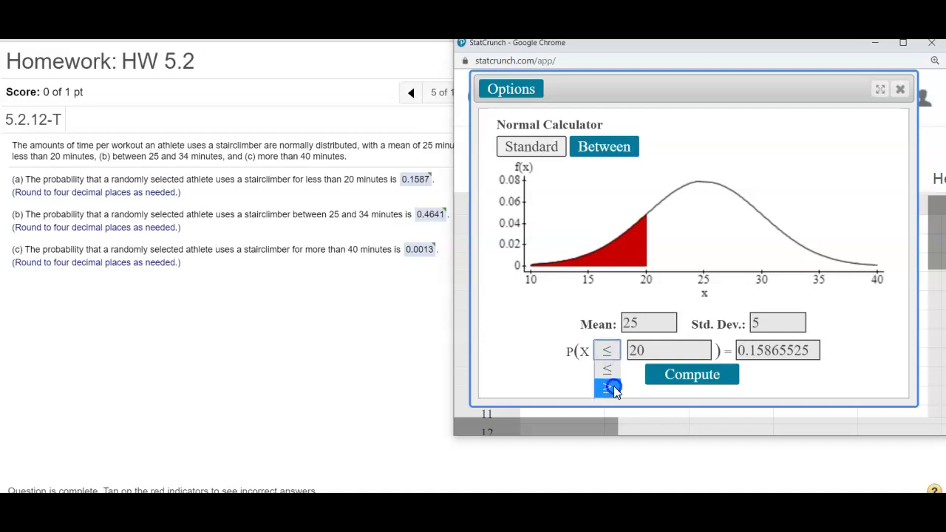
left_click(608, 387)
left_click(651, 350)
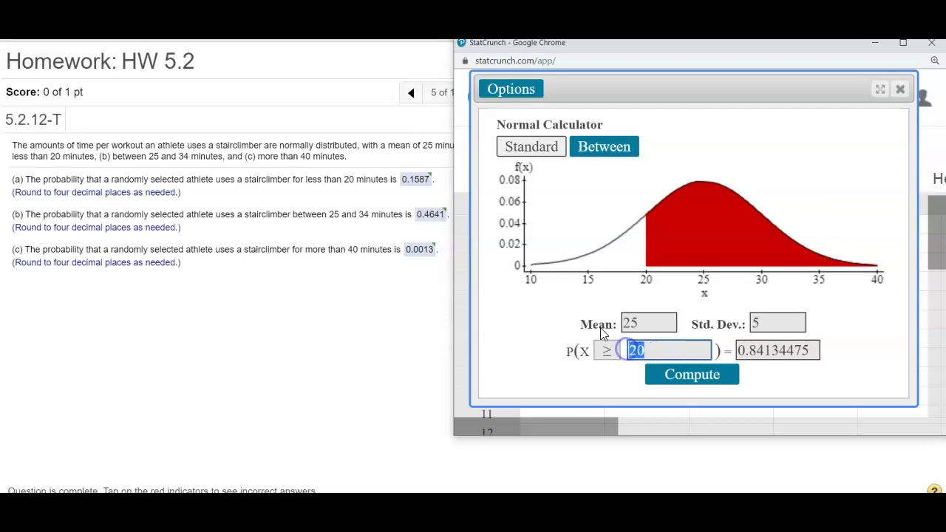
type("4")
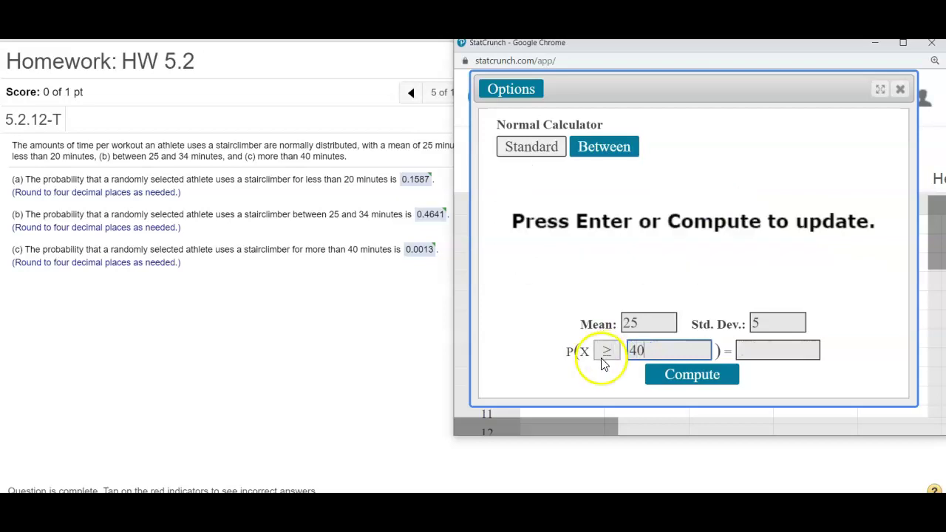
left_click(667, 379)
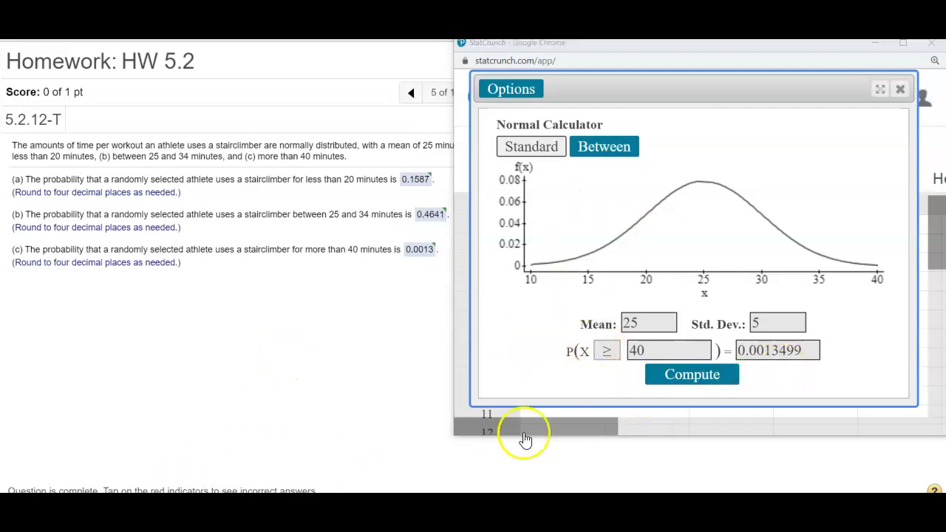
Try the ≤ inequality for 40, then restore ≥ and recompute the probability
mouse_move(632, 358)
left_mouse_down()
mouse_move(615, 333)
mouse_move(591, 336)
left_mouse_up()
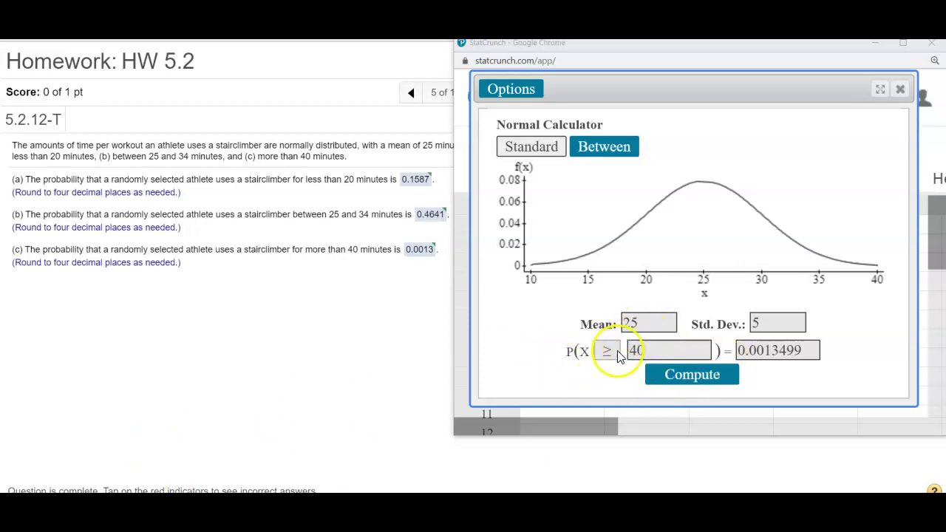
left_click(612, 351)
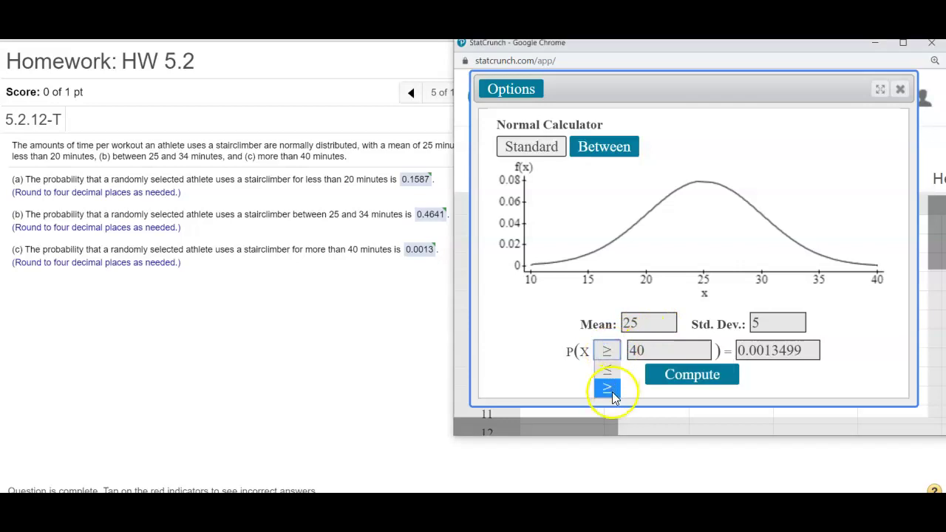
left_click(612, 376)
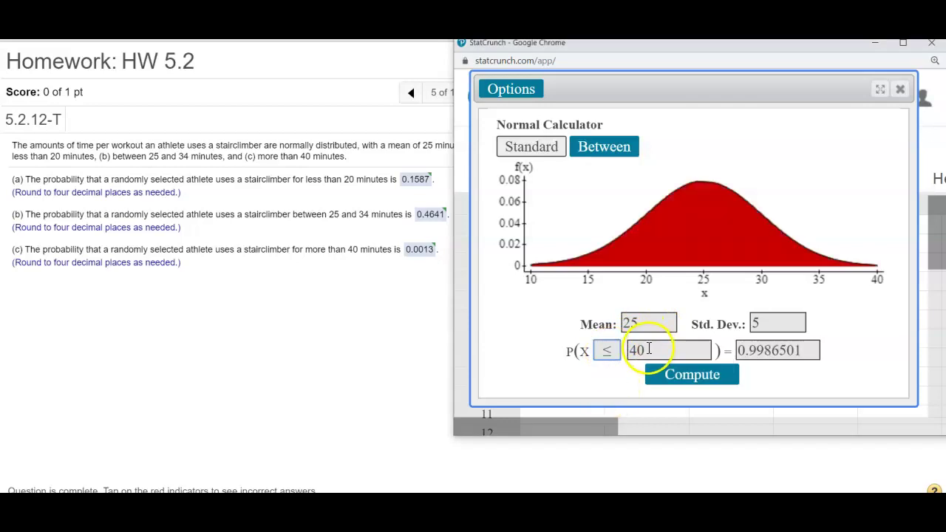
left_click(611, 350)
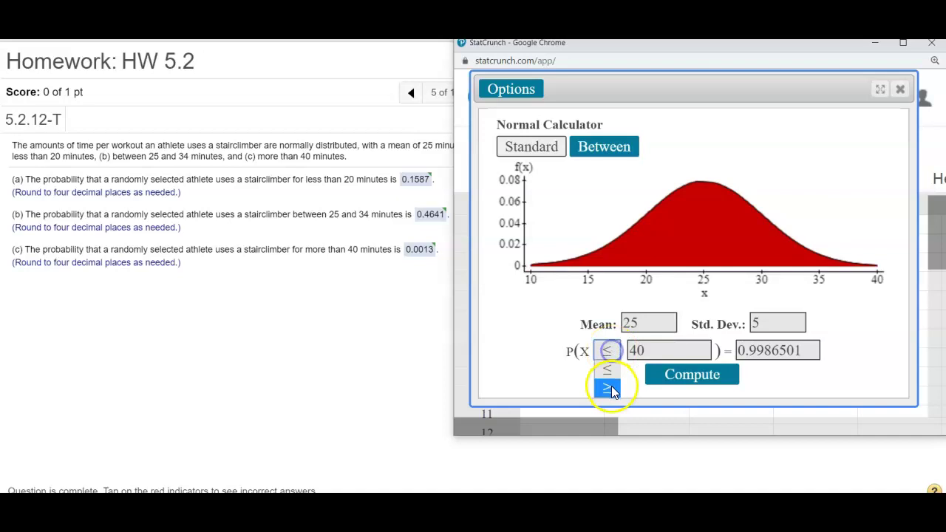
left_click(611, 386)
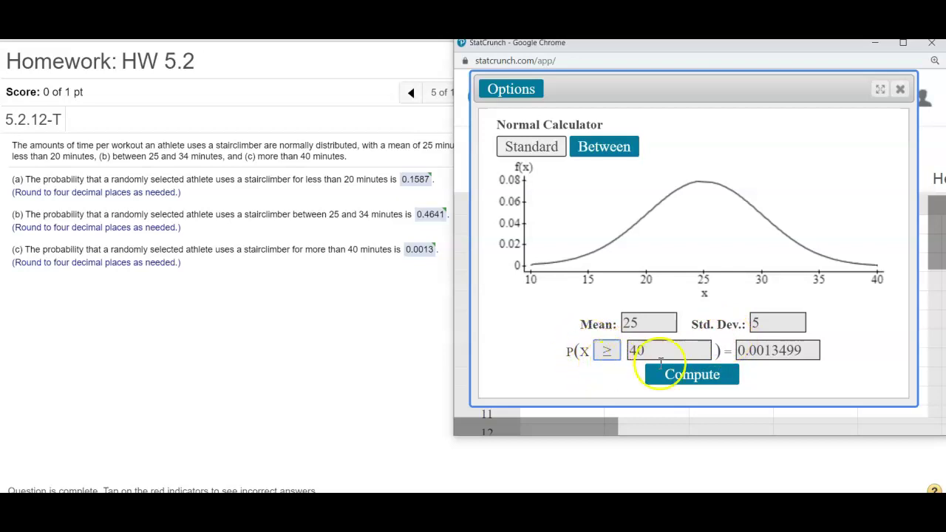
left_click(692, 378)
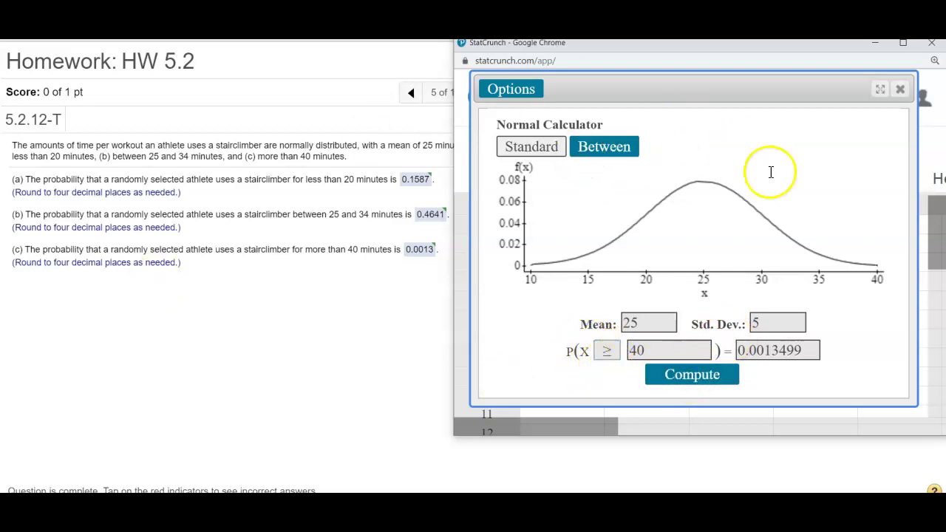
Go to homework question 6 of 10 and open its SAT Critical Reading Scores graph enlarged, fully in view
left_click(365, 328)
left_click(547, 96)
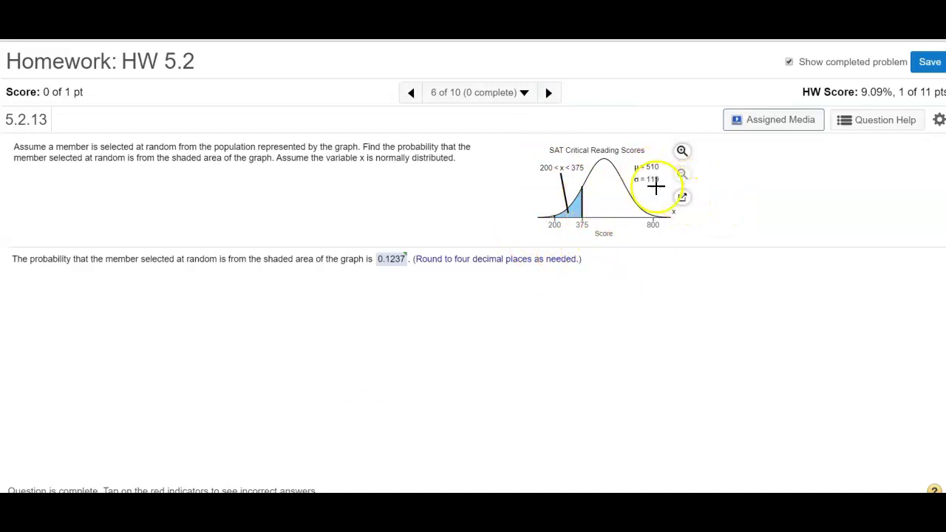
left_click(682, 198)
left_click_drag(518, 133, 643, 144)
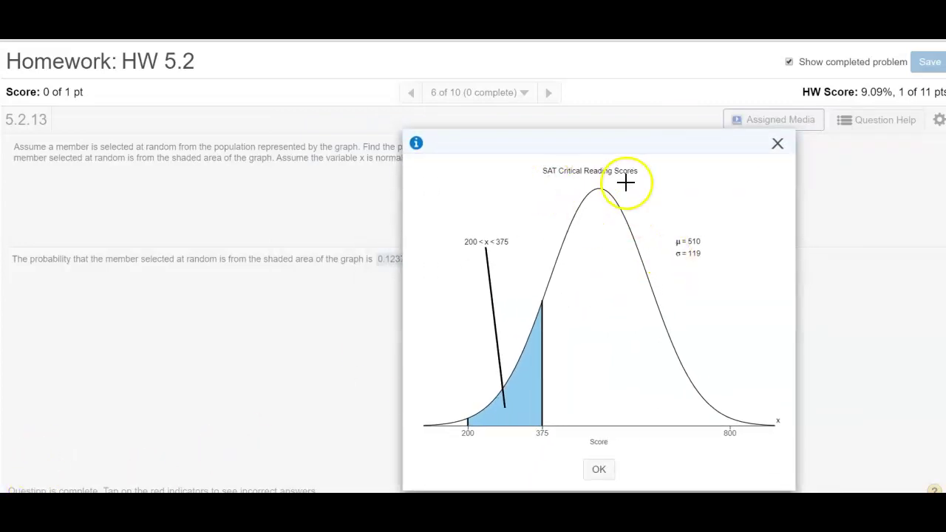
Circle the mean, standard deviation and 200 < x < 375 range on the enlarged graph, clear the marks, and close it
left_click(723, 243)
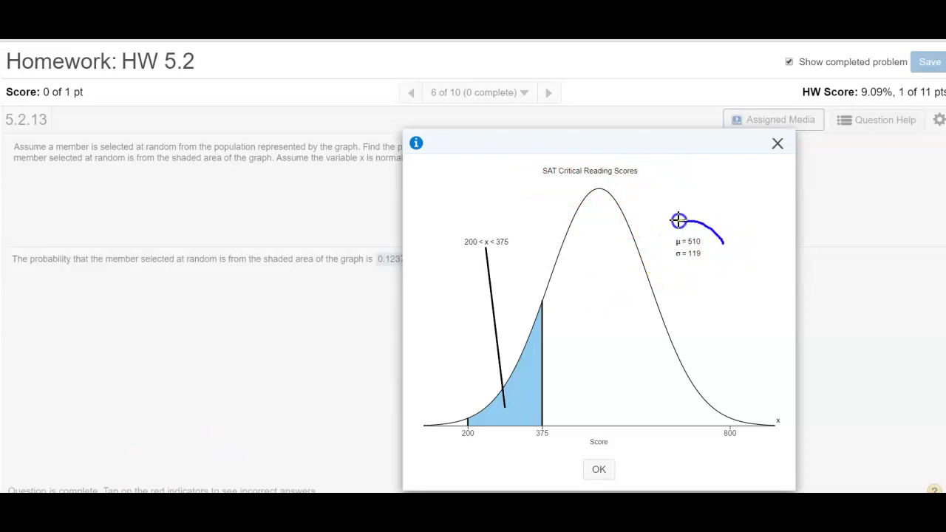
left_click(706, 252)
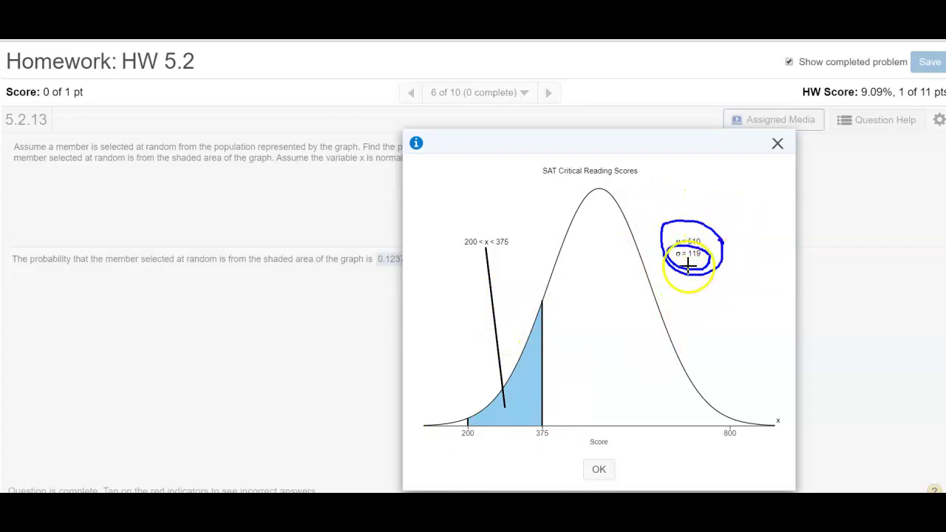
left_click_drag(520, 250, 503, 223)
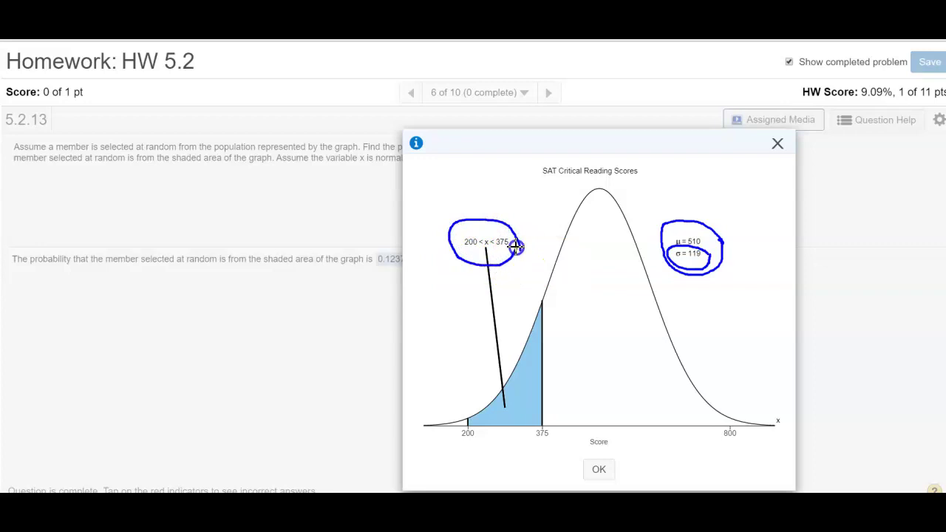
left_click_drag(518, 247, 520, 250)
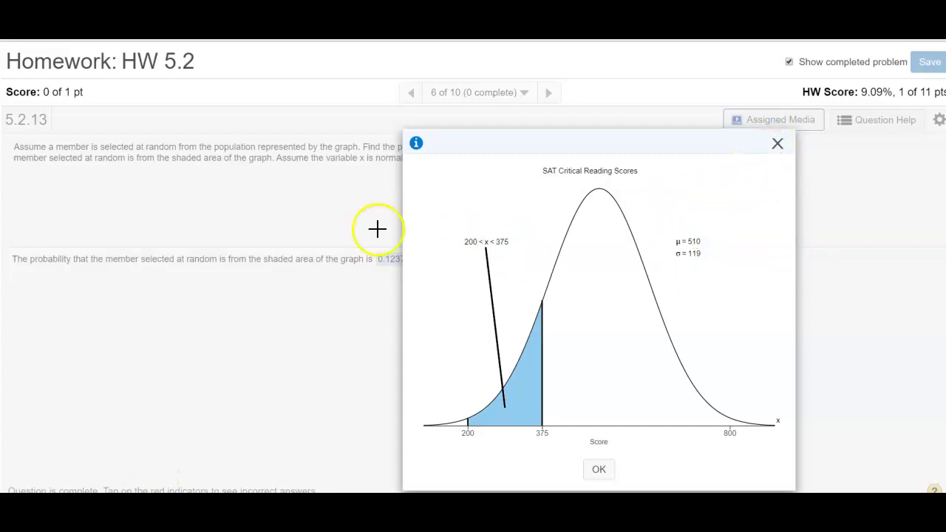
left_click(778, 145)
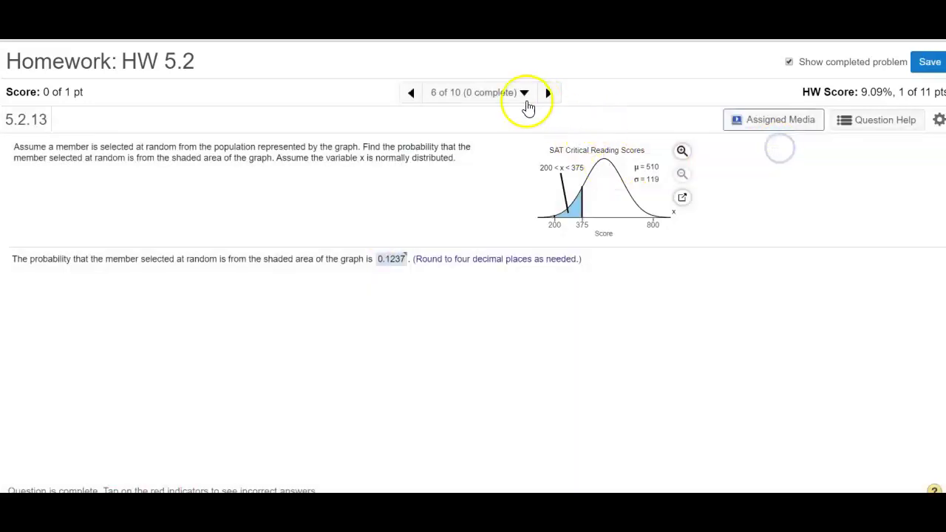
Look through the homework questions up to question 9, and return to question 8, 5.2.17
left_click(558, 96)
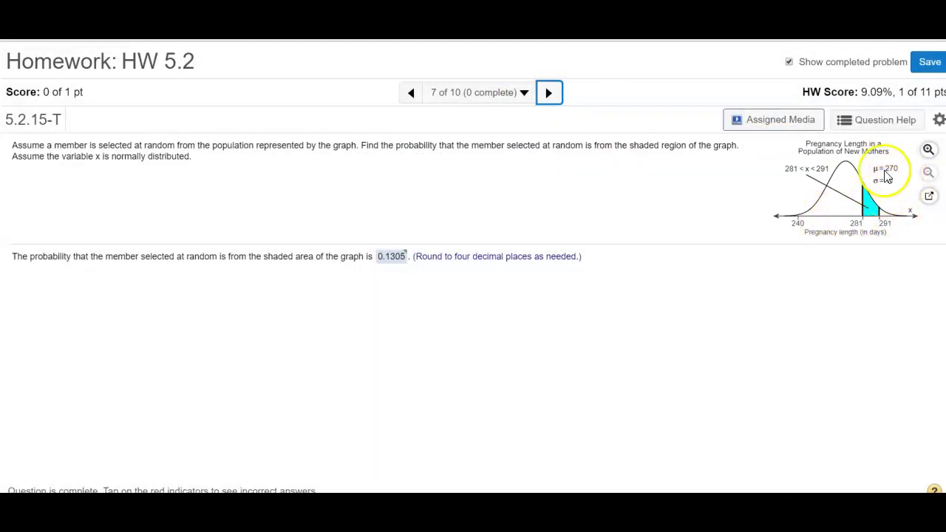
left_click(548, 102)
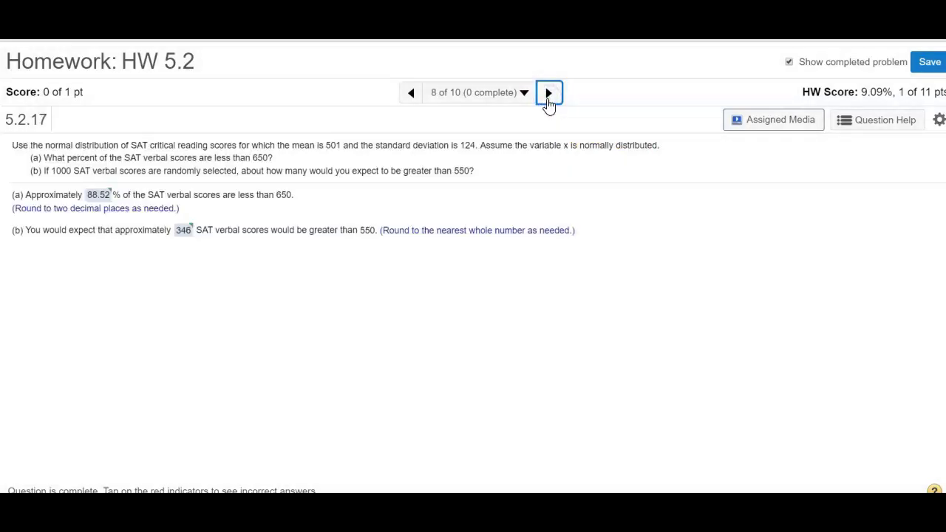
left_click(548, 102)
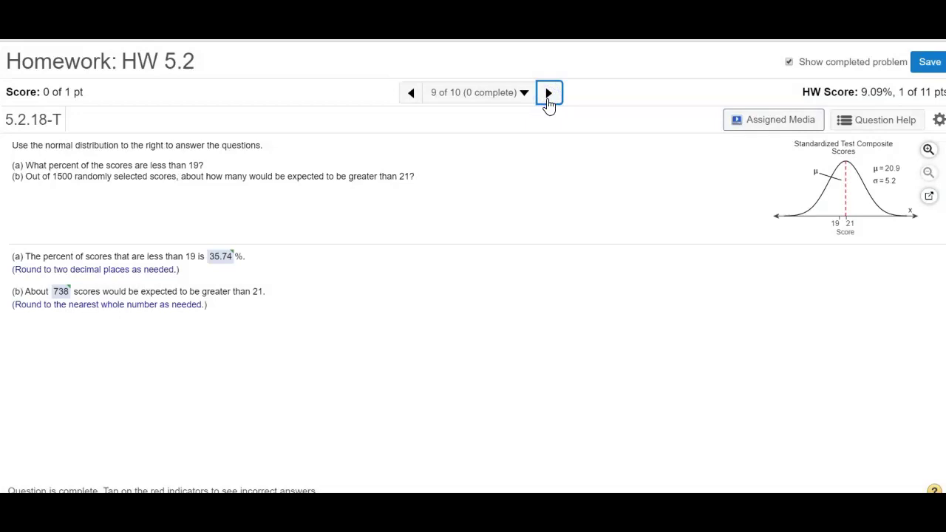
left_click(411, 94)
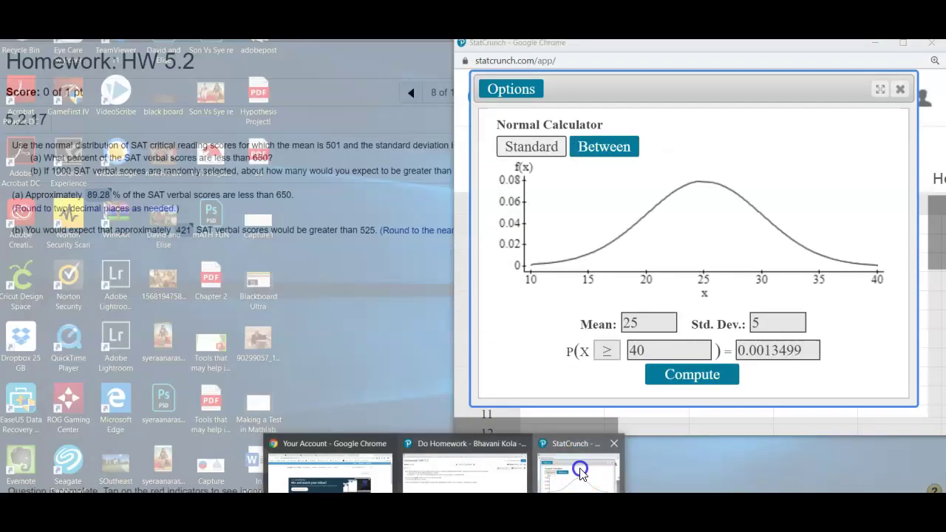
Switch to StatCrunch's Normal calculator, set the mean to 501 and standard deviation to 120, and keep its window clear of the question
left_click(576, 471)
left_click_drag(648, 325, 630, 325)
type("50")
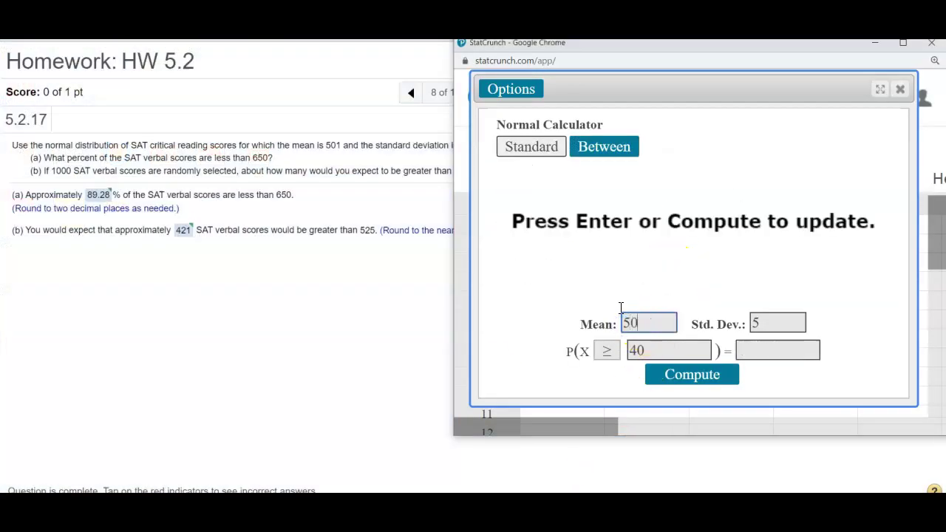
type("1")
left_click(893, 317)
left_click_drag(689, 52, 693, 78)
left_click(772, 354)
left_click_drag(773, 354, 746, 353)
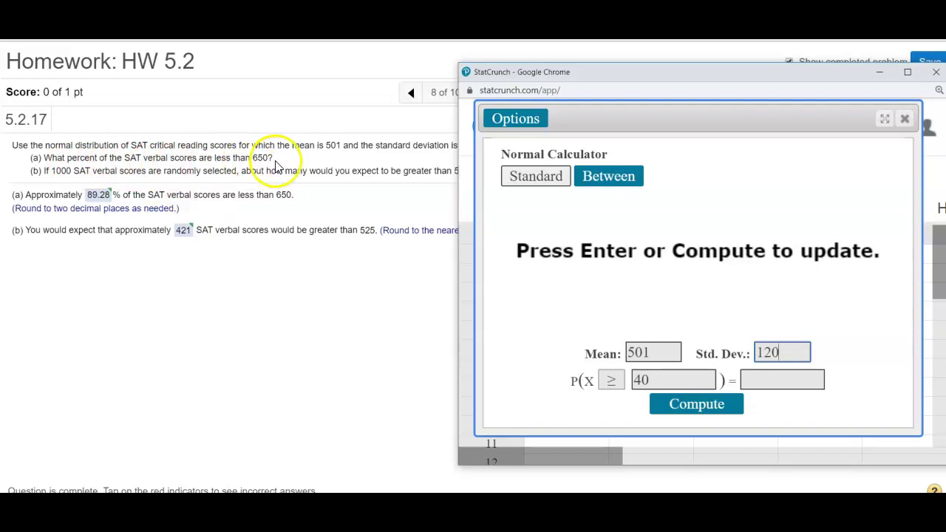
Compute P(X ≤ 650) in the Normal calculator for part (a) of the SAT scores question
left_click(614, 383)
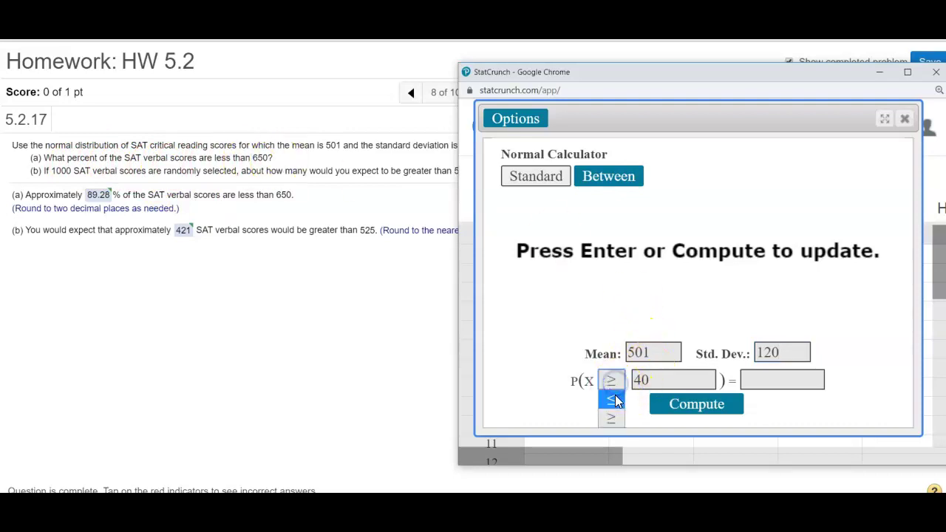
left_click(615, 400)
left_click_drag(669, 380, 625, 381)
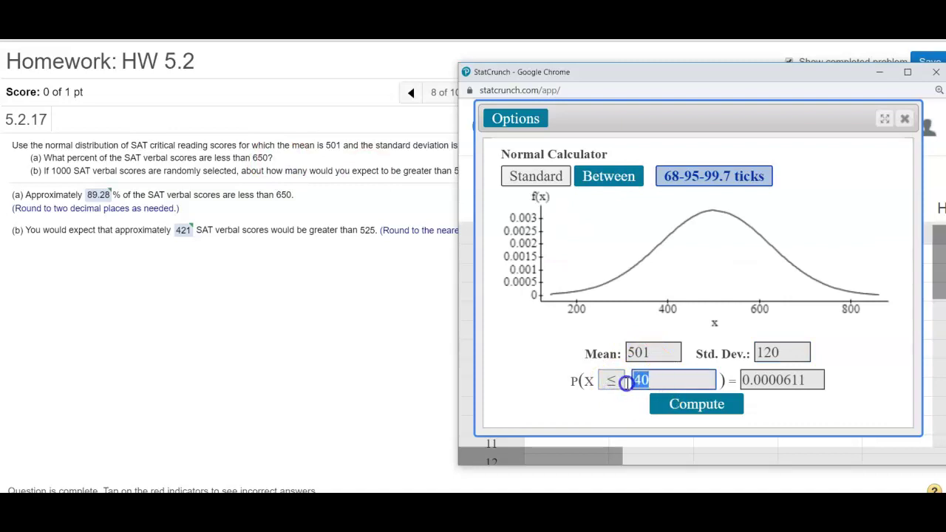
type("65")
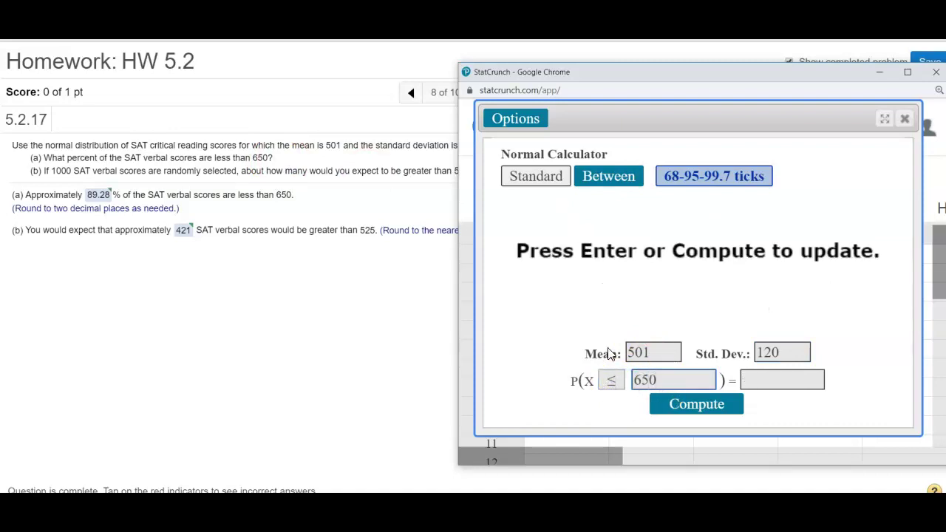
type("0")
left_click(686, 409)
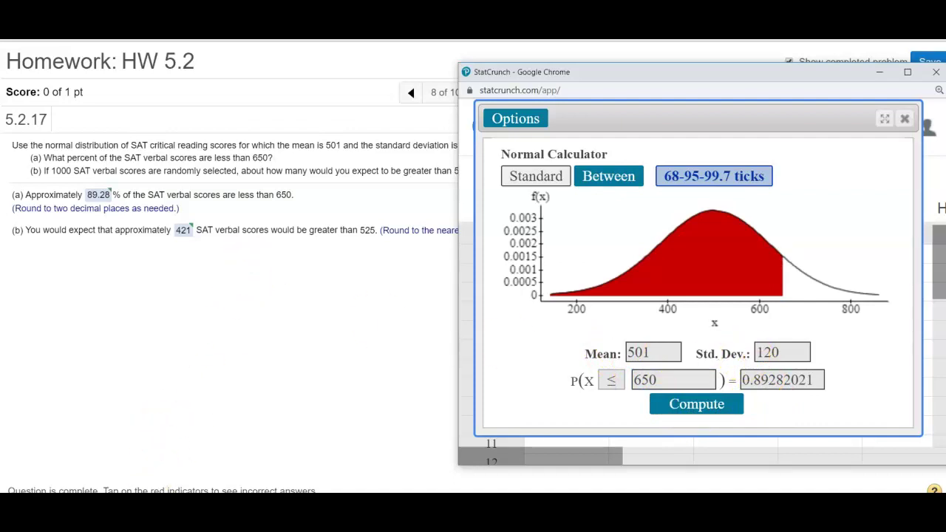
Circle the computed probability, mark its decimal shift of two places, and handwrite 89.28 beside it
mouse_move(750, 396)
left_mouse_down()
mouse_move(791, 401)
mouse_move(831, 381)
left_mouse_up()
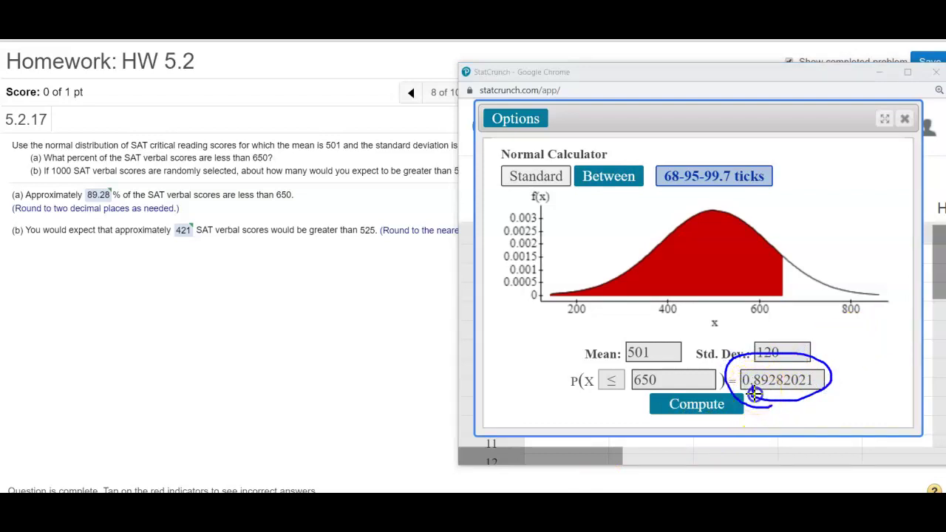
left_click_drag(845, 342, 820, 343)
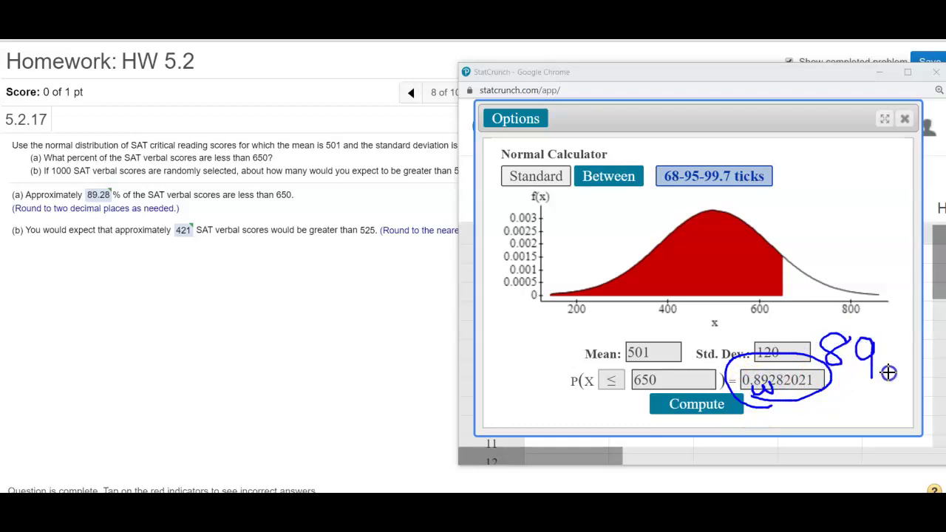
left_click_drag(909, 363, 915, 375)
left_click(742, 411)
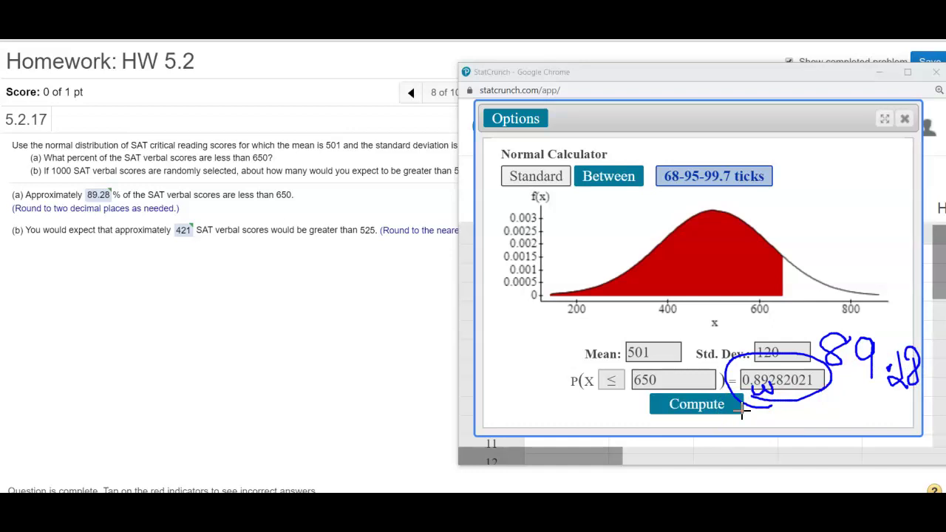
Draw lines at the curve's mean and at 650, and outline the shaded areas on both sides of the mean
mouse_move(697, 233)
left_mouse_down()
mouse_move(710, 232)
mouse_move(712, 211)
mouse_move(713, 230)
left_mouse_up()
mouse_move(547, 293)
left_mouse_down()
mouse_move(570, 256)
mouse_move(629, 221)
mouse_move(680, 203)
mouse_move(714, 217)
mouse_move(701, 210)
mouse_move(677, 219)
mouse_move(625, 280)
mouse_move(638, 259)
mouse_move(669, 274)
left_mouse_up()
left_click_drag(730, 232, 723, 225)
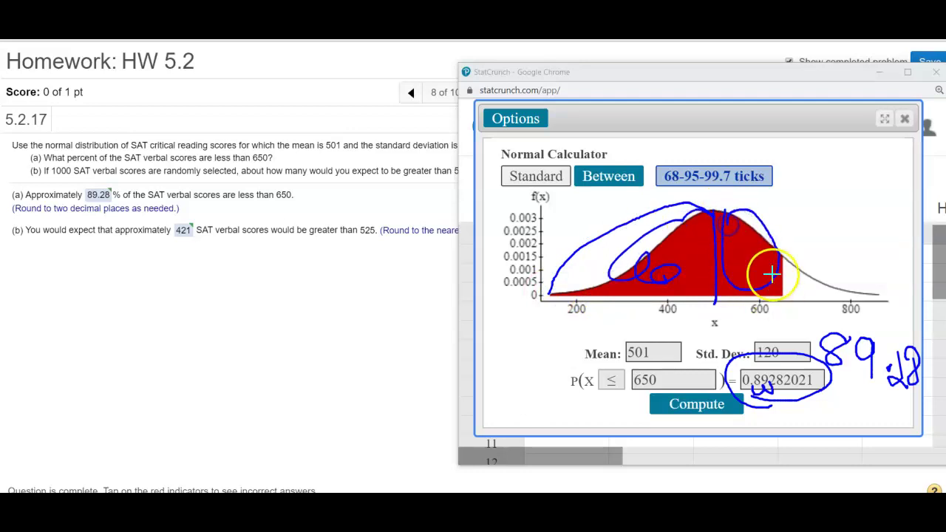
left_click_drag(782, 236, 786, 303)
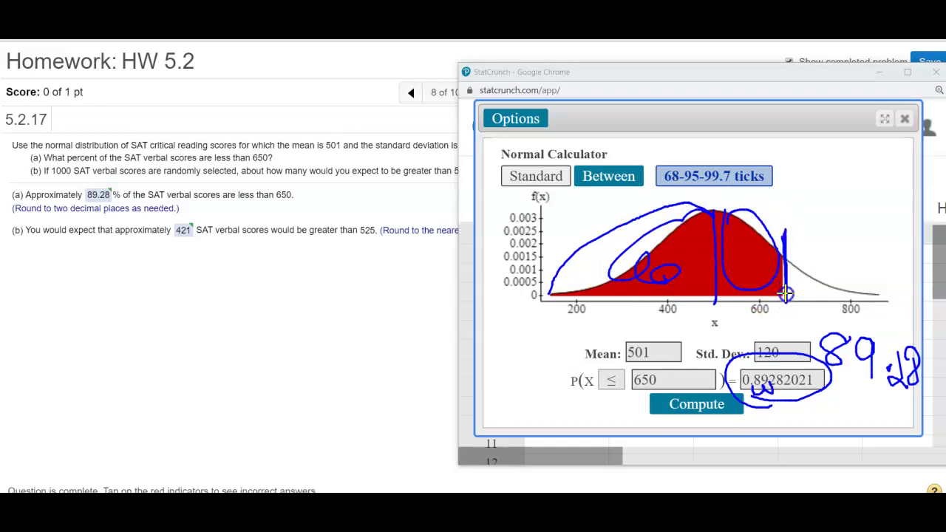
left_click(717, 288)
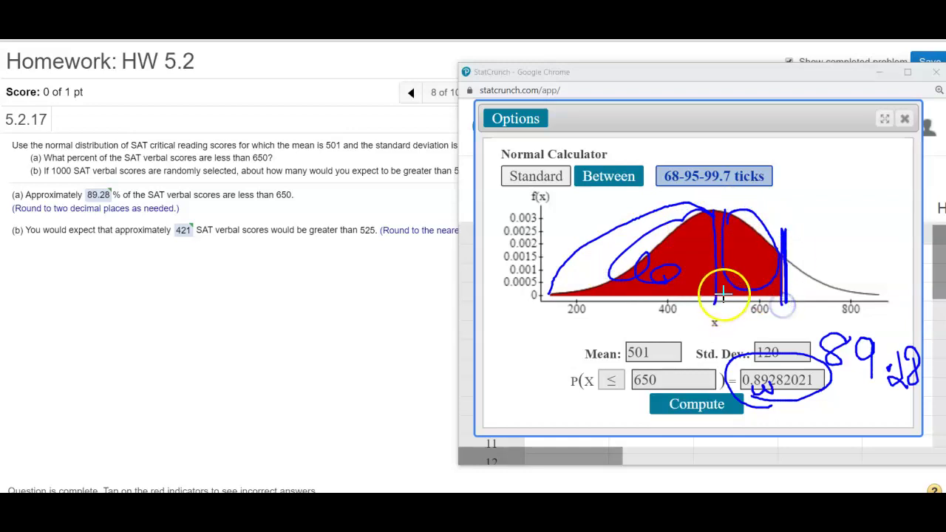
mouse_move(725, 290)
left_mouse_down()
mouse_move(607, 290)
mouse_move(818, 283)
mouse_move(672, 277)
left_mouse_up()
left_click(137, 291)
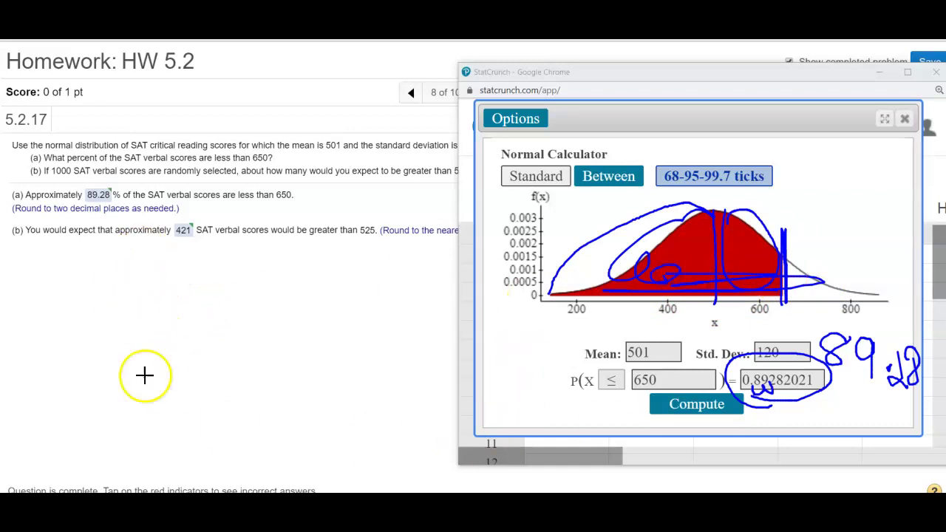
Clear the annotations and compute P(X ≥ 525) in the Normal calculator for part (b), keeping the question text uncovered
key("e")
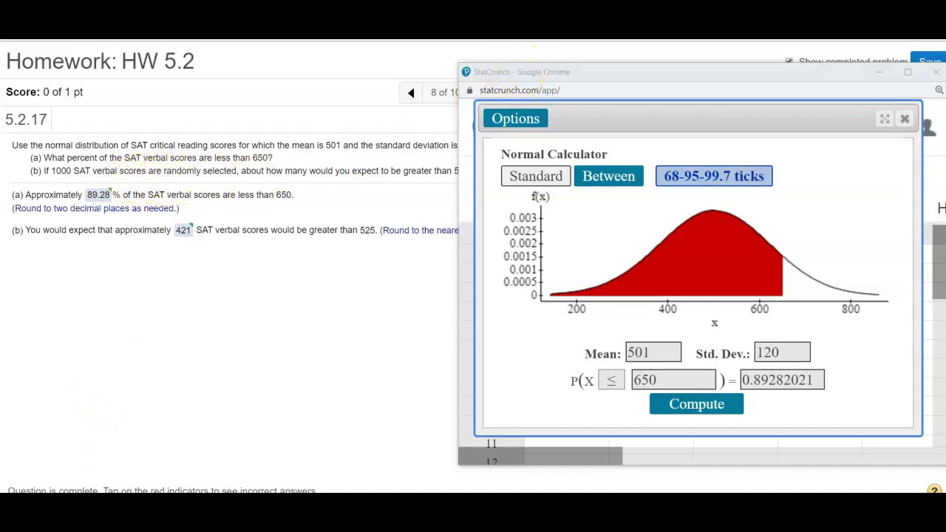
left_click_drag(528, 73, 560, 59)
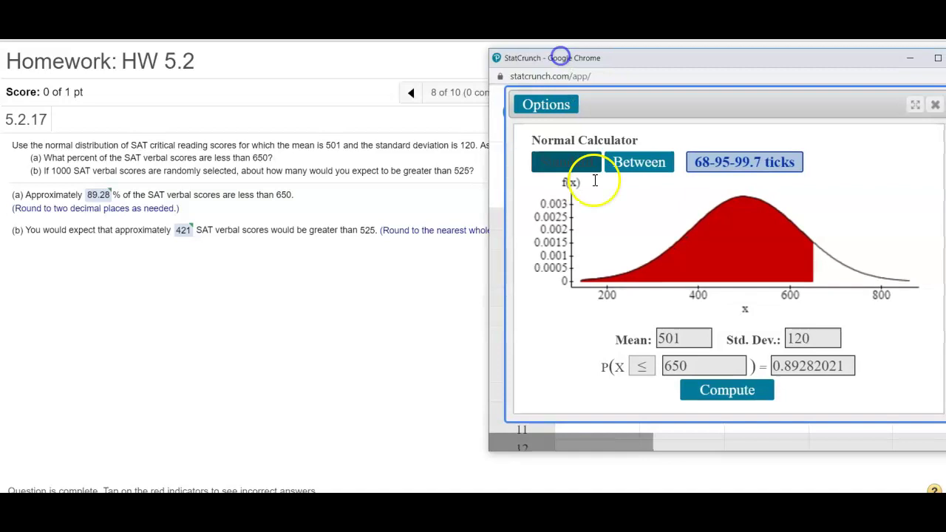
left_click(642, 370)
left_click(643, 405)
left_click_drag(687, 366, 653, 366)
type("525")
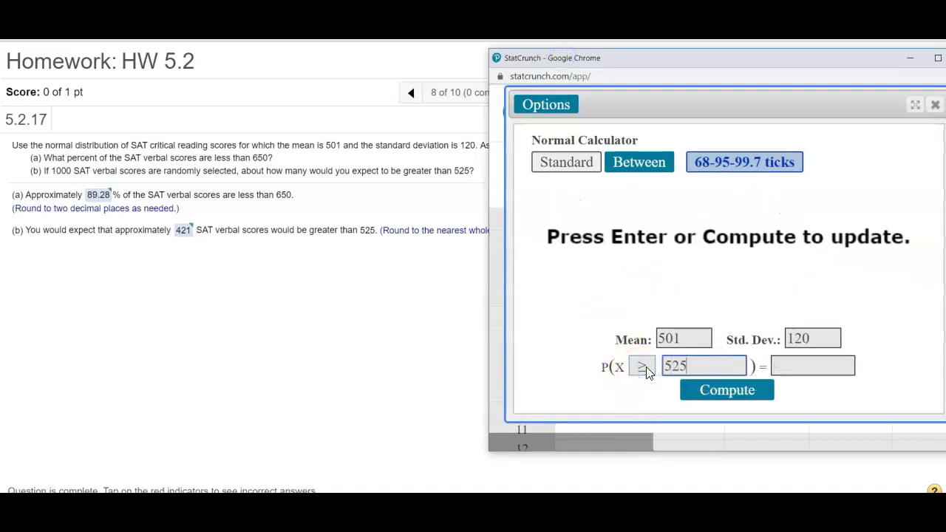
left_click(753, 394)
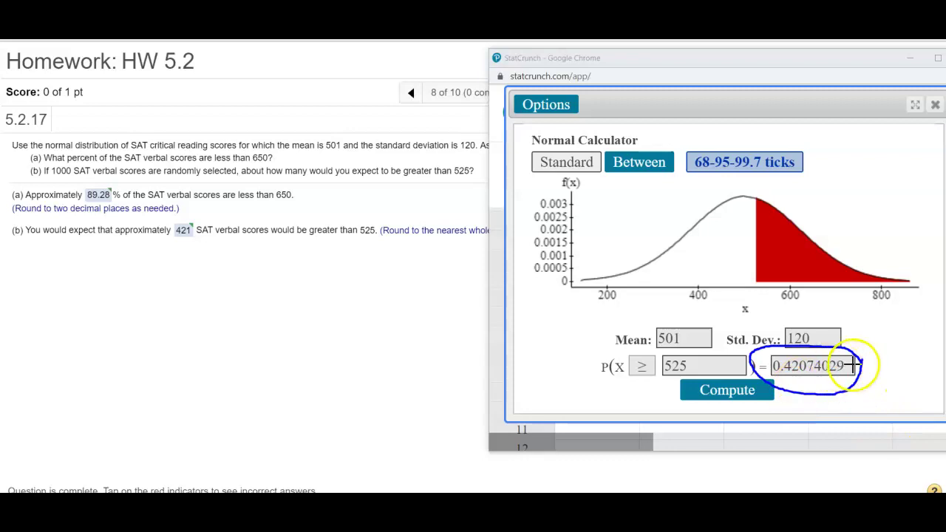
Circle the computed probability and the 1000 in part (b), and handwrite × 1000 beside the probability
left_click(79, 169)
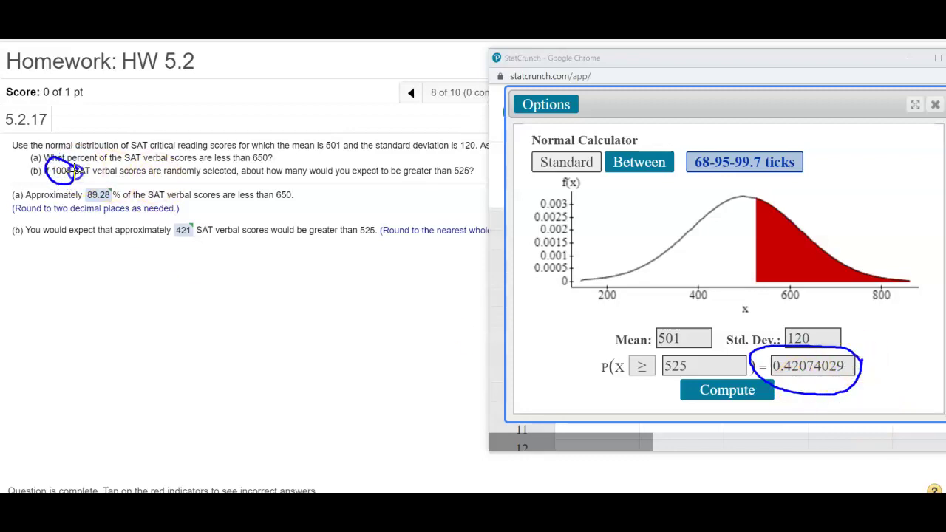
left_click_drag(880, 356, 874, 328)
mouse_move(881, 377)
left_mouse_down()
mouse_move(884, 400)
mouse_move(905, 394)
left_mouse_up()
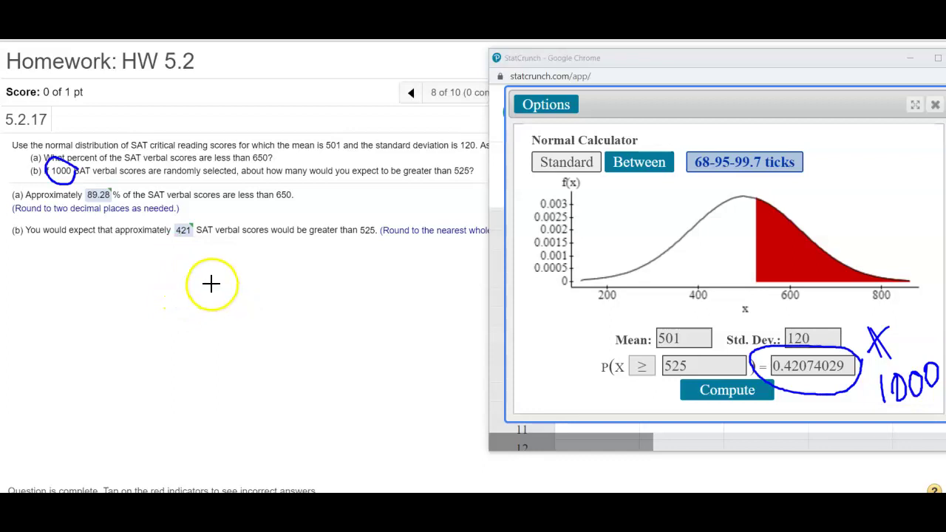
Handwrite the product 420.7 in the blank area below the part (b) answer and circle it
left_click_drag(212, 283, 213, 349)
mouse_move(211, 285)
left_mouse_down()
mouse_move(190, 312)
mouse_move(253, 318)
mouse_move(277, 351)
left_mouse_up()
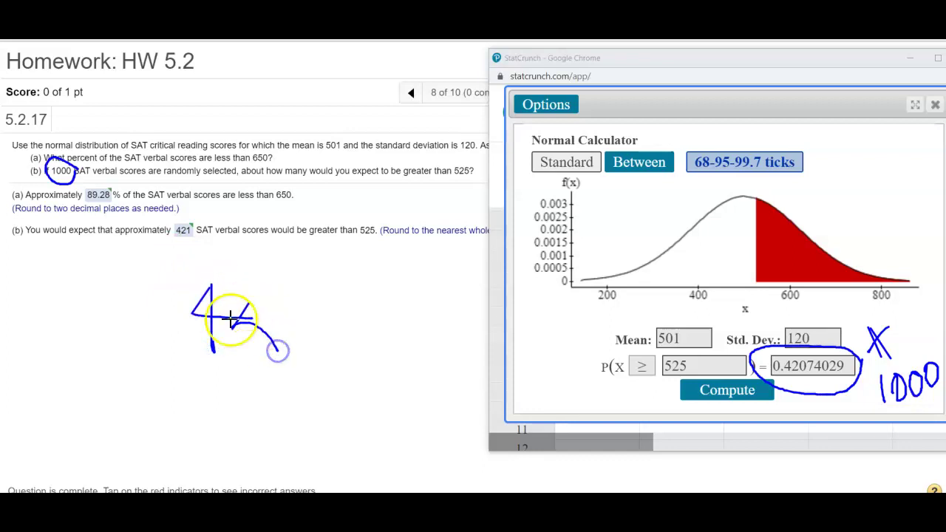
mouse_move(231, 290)
left_mouse_down()
mouse_move(257, 301)
mouse_move(242, 317)
mouse_move(311, 332)
left_mouse_up()
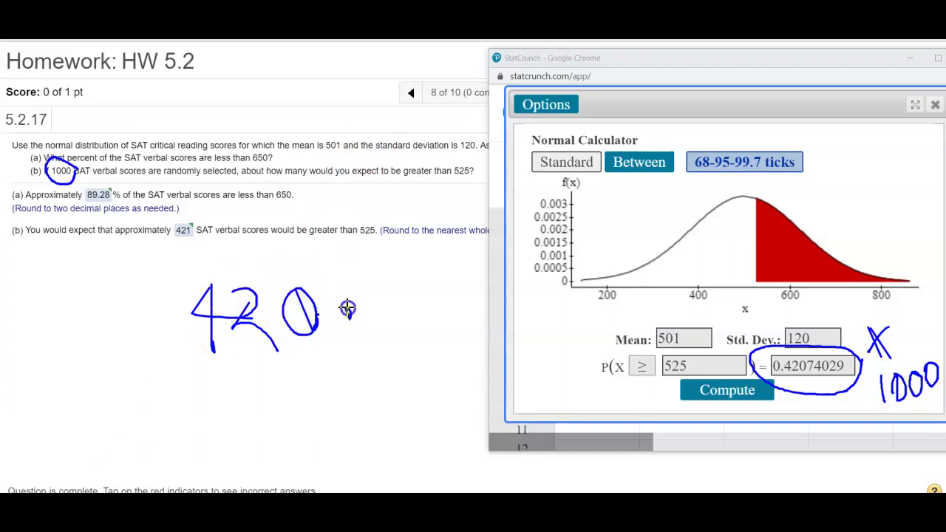
left_click_drag(371, 278, 389, 339)
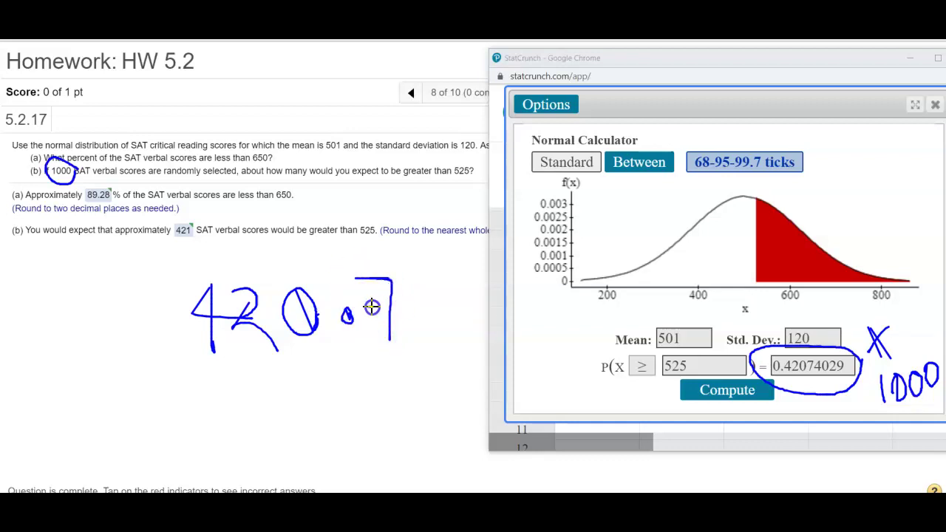
mouse_move(400, 264)
left_mouse_down()
mouse_move(284, 228)
mouse_move(172, 235)
mouse_move(168, 355)
mouse_move(261, 411)
mouse_move(406, 388)
mouse_move(427, 324)
mouse_move(398, 272)
left_mouse_up()
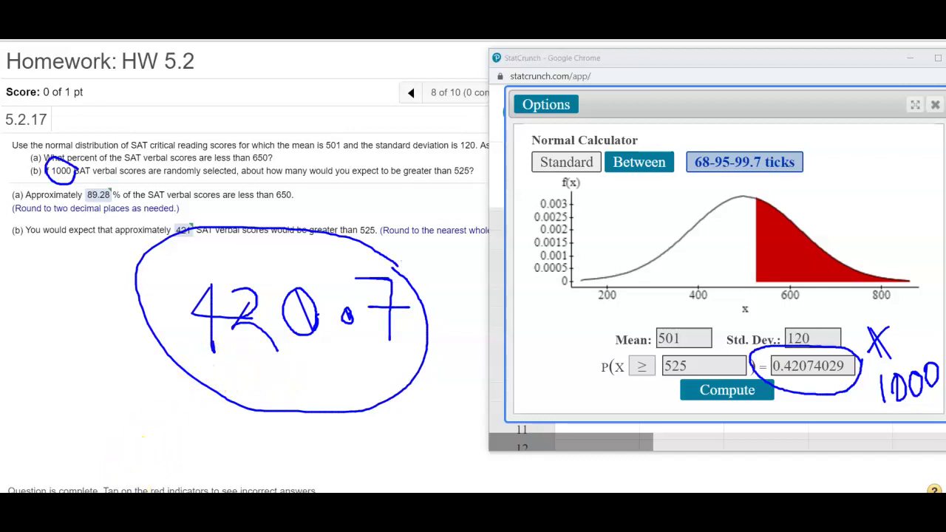
Clear the annotations, move the calculator window away from the question navigation, and advance through question 5.2.18-T to control chart question 5.2.21
key("e")
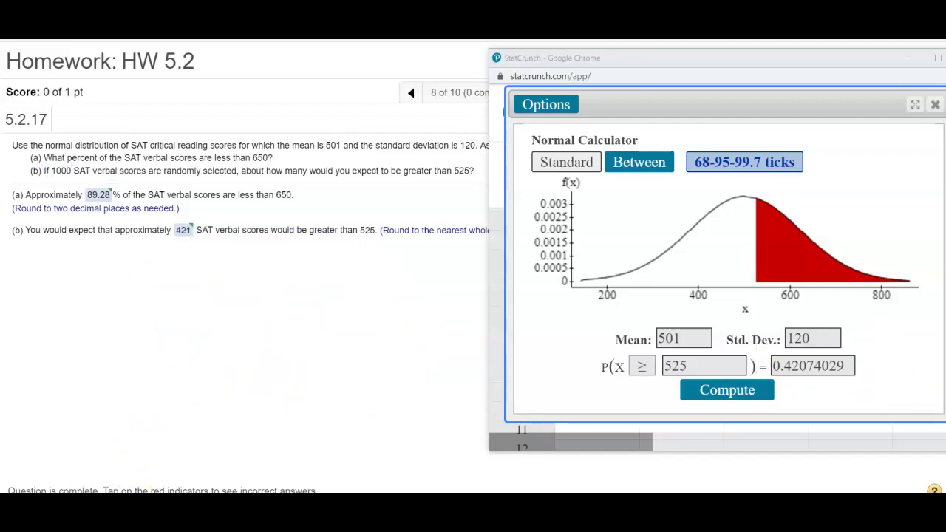
left_click_drag(707, 61, 547, 238)
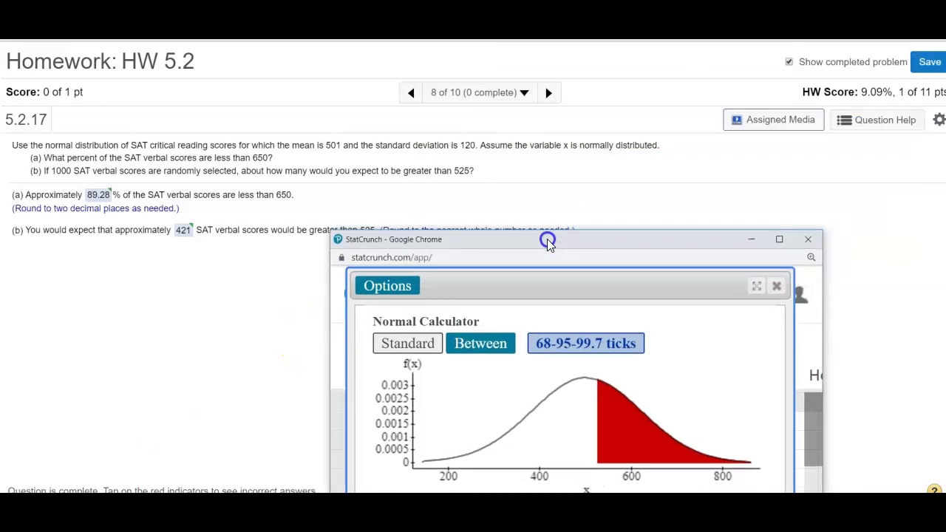
left_click(551, 94)
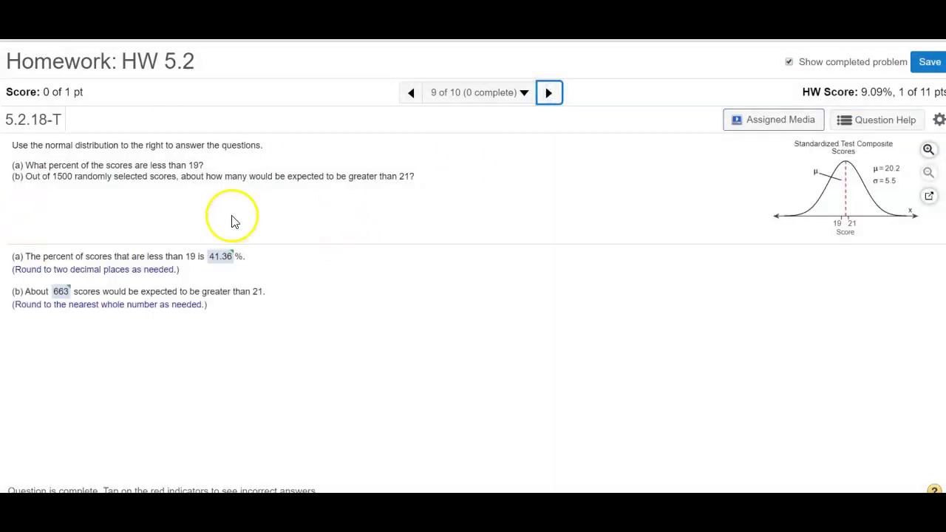
left_click(551, 95)
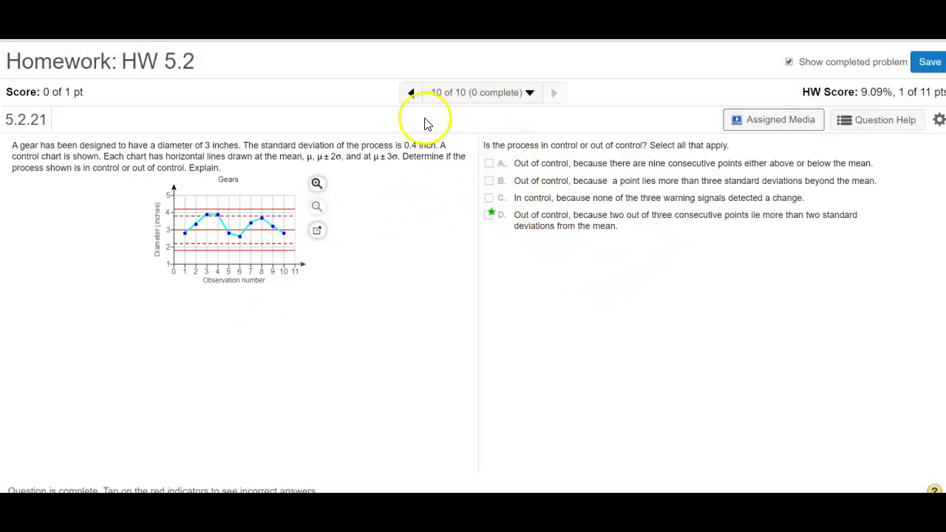
left_click(408, 95)
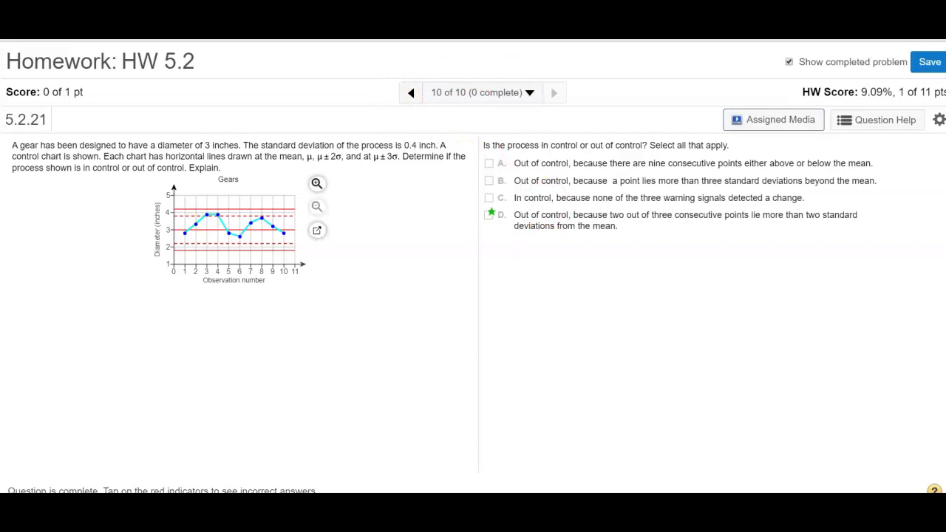